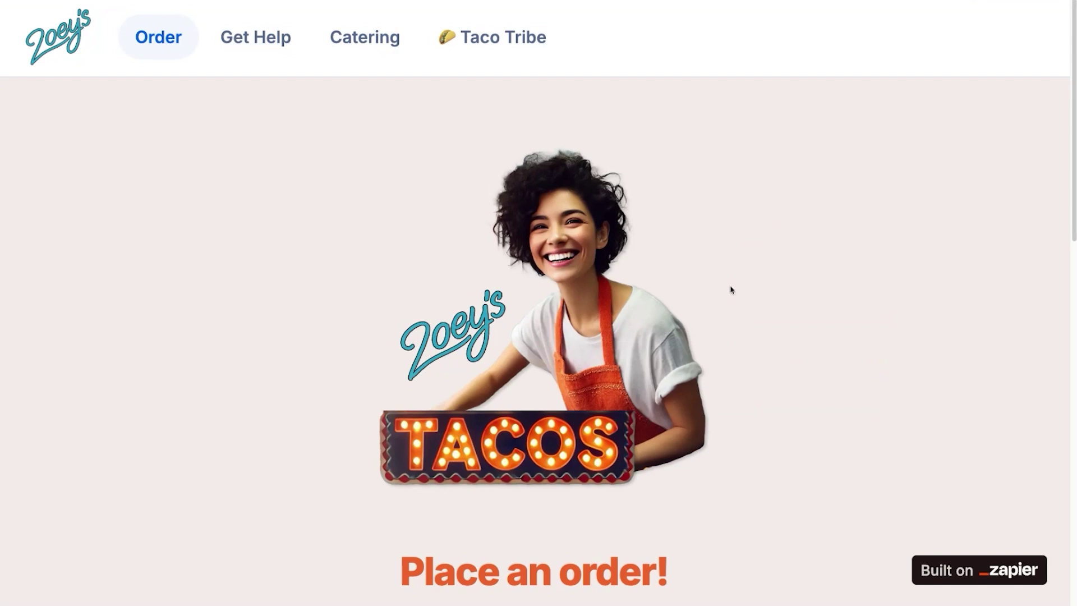
# Order one taco and choose Chicken as the first taco
pyautogui.scroll(-7, 730, 289)
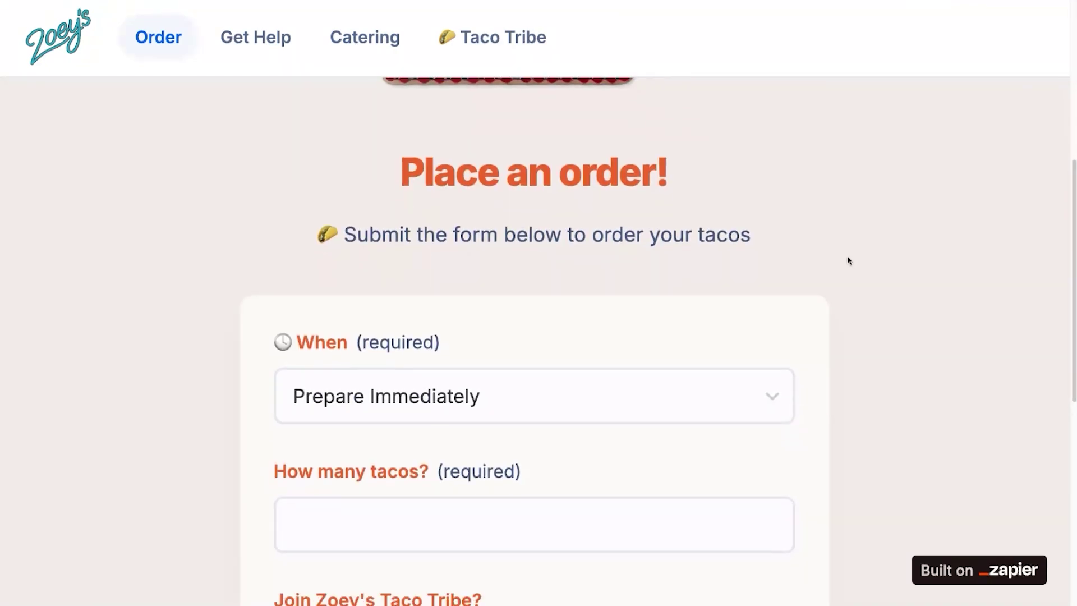
pyautogui.scroll(-3, 849, 260)
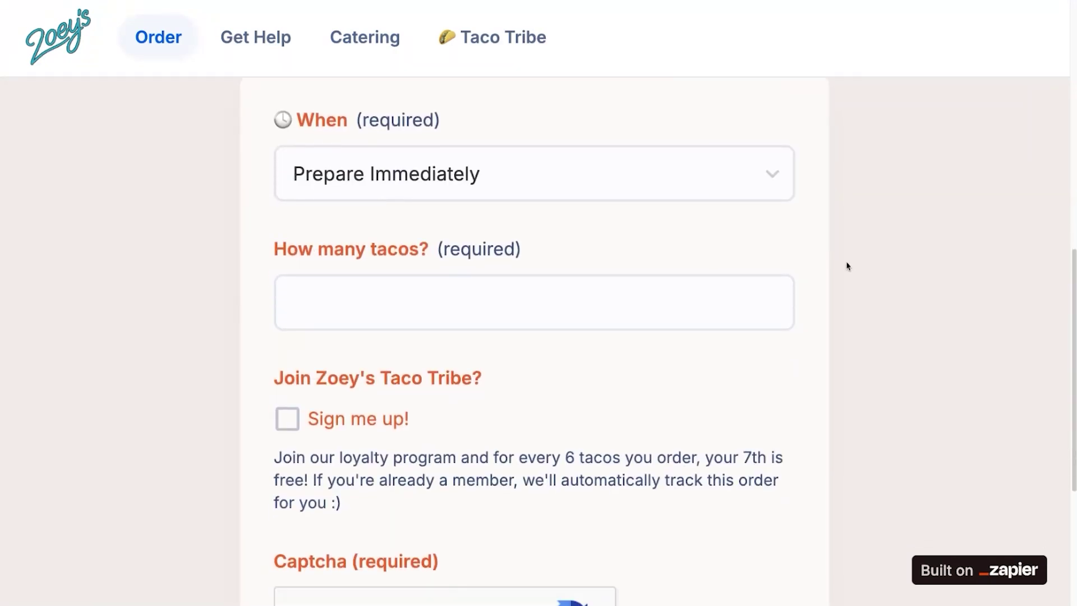
pyautogui.click(423, 302)
pyautogui.write('1')
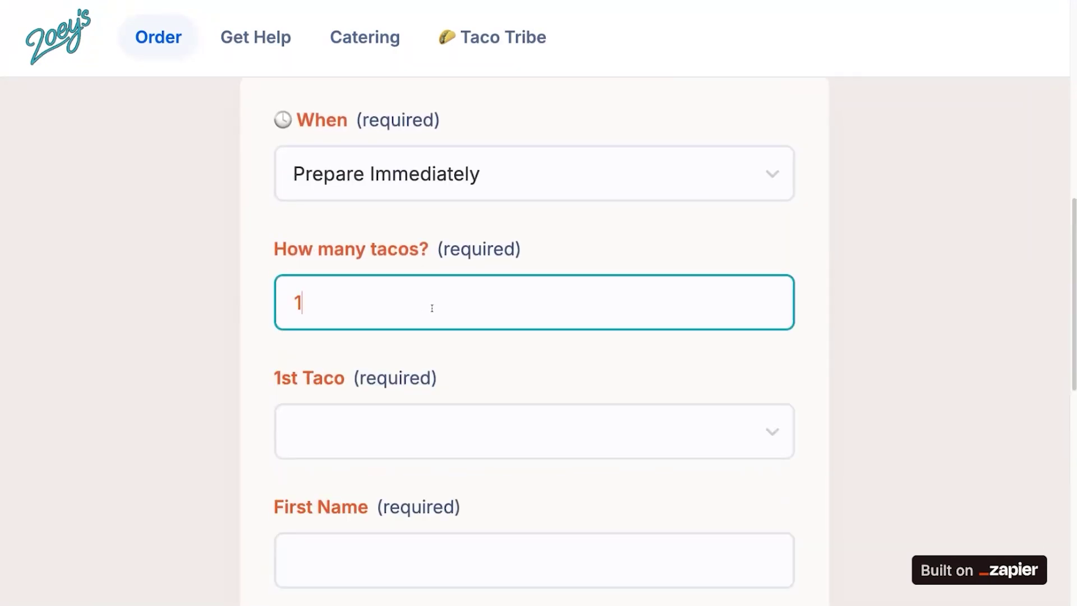
pyautogui.scroll(-1, 496, 315)
pyautogui.click(480, 372)
pyautogui.click(358, 469)
# Fill in the customer's first name and e-mail address
pyautogui.scroll(-3, 385, 428)
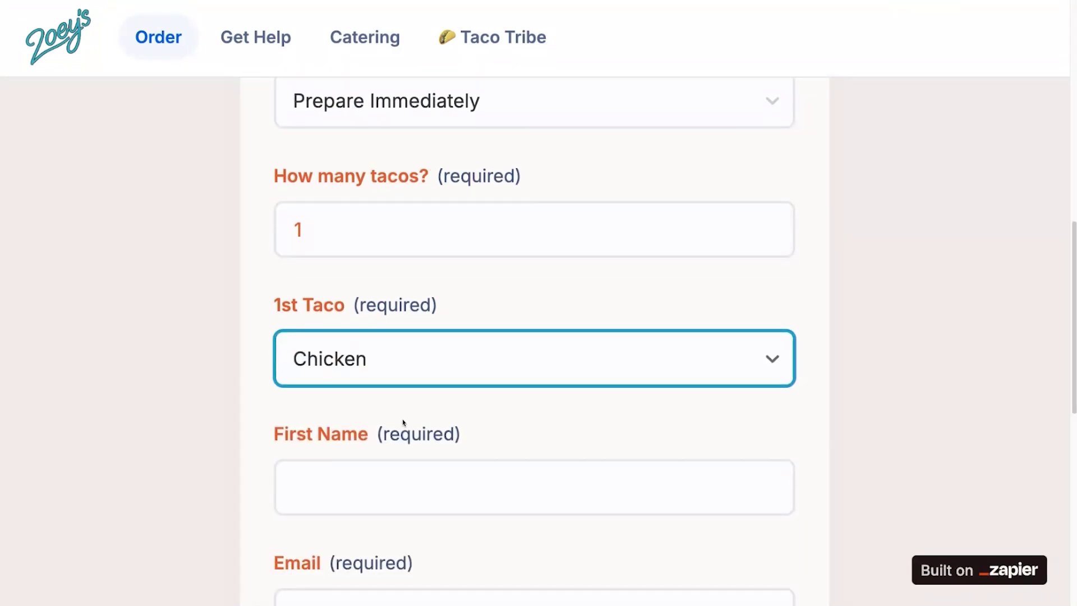
pyautogui.click(386, 309)
pyautogui.write('Bryce')
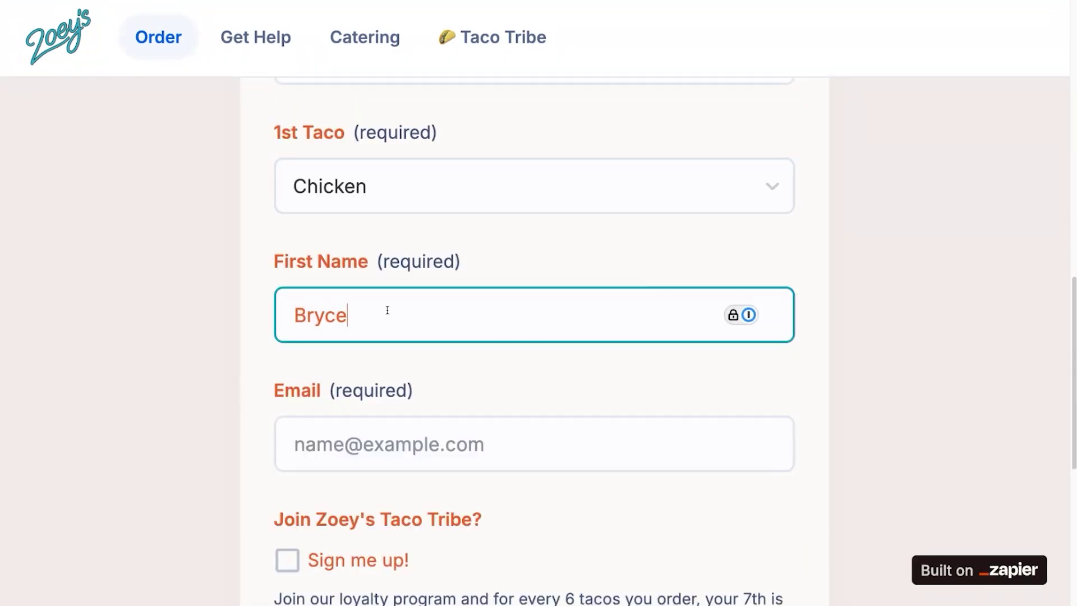
pyautogui.scroll(-1, 276, 395)
pyautogui.click(362, 429)
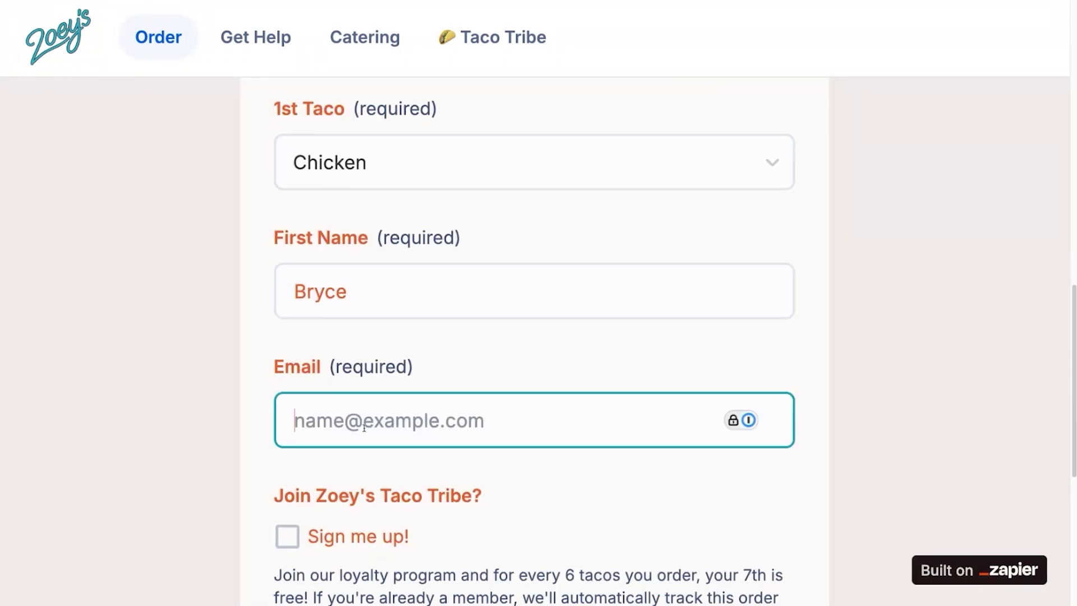
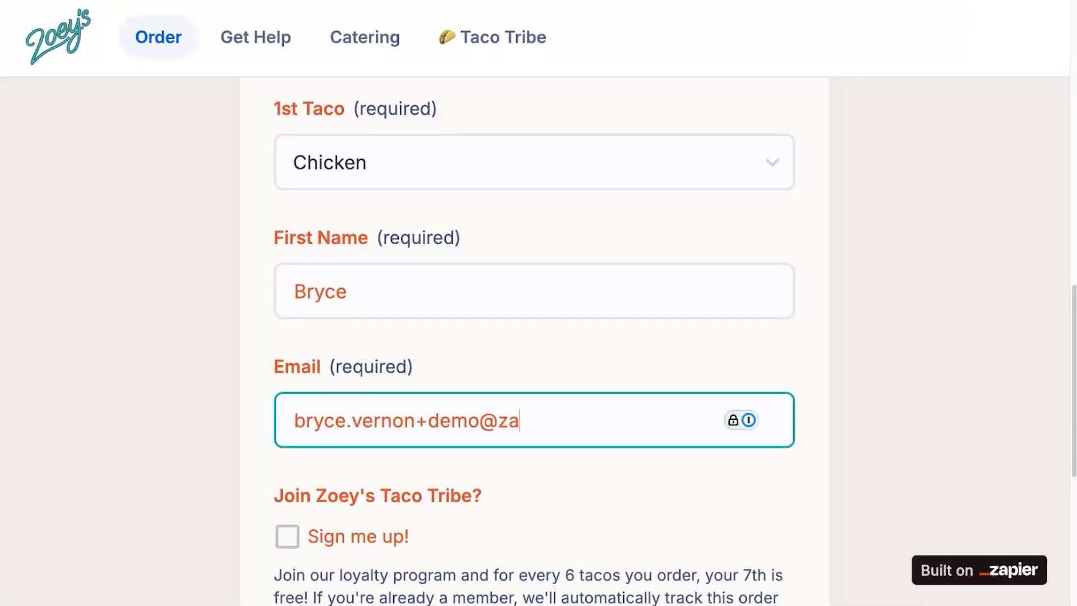
# Sign up for the Taco Tribe, pass the captcha and place the order
pyautogui.scroll(-6, 376, 159)
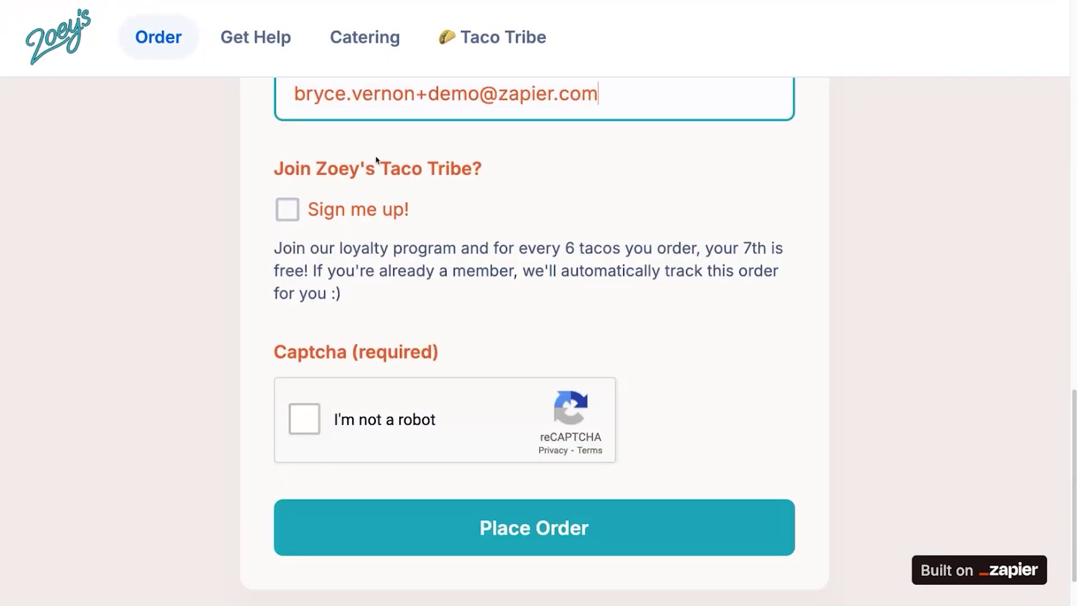
pyautogui.click(292, 216)
pyautogui.click(306, 418)
pyautogui.scroll(-1, 763, 340)
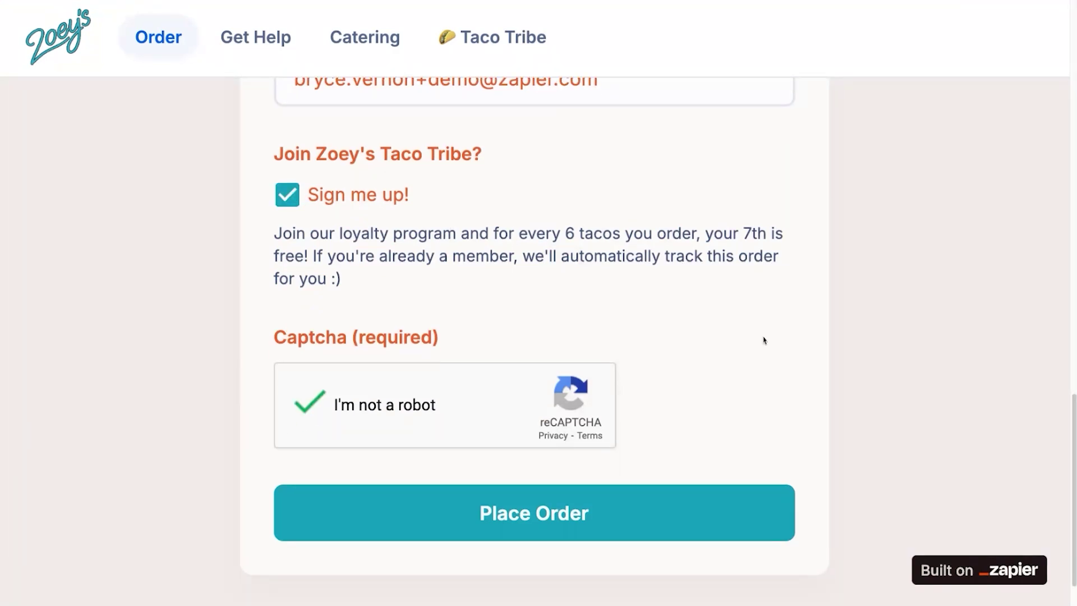
pyautogui.click(493, 490)
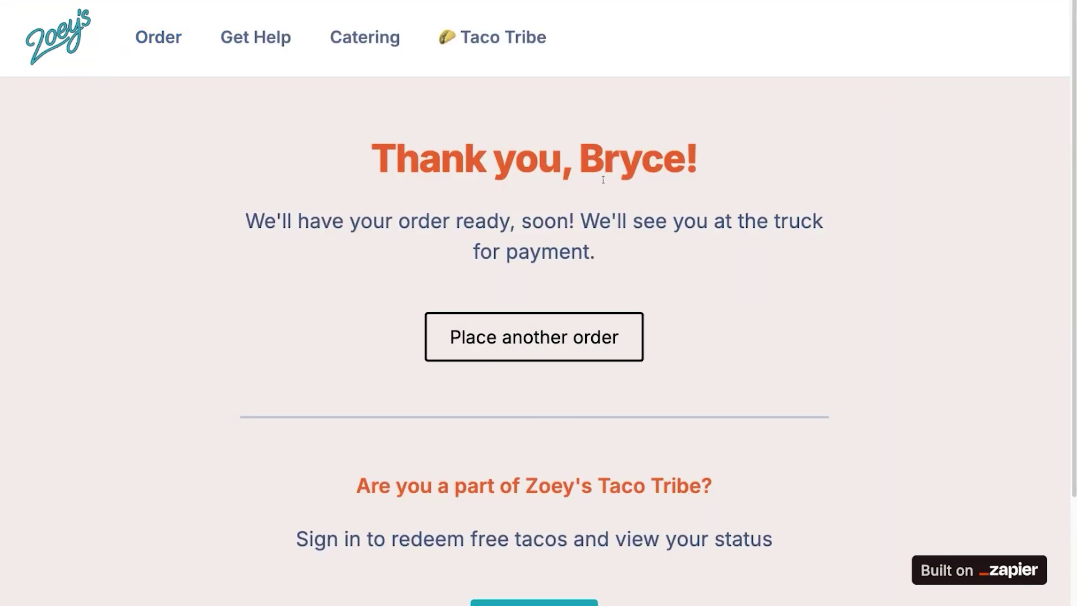
# Sign in and review the status (13 purchased, 2 free earned, 1 redeemed) and order history
pyautogui.scroll(-2, 602, 179)
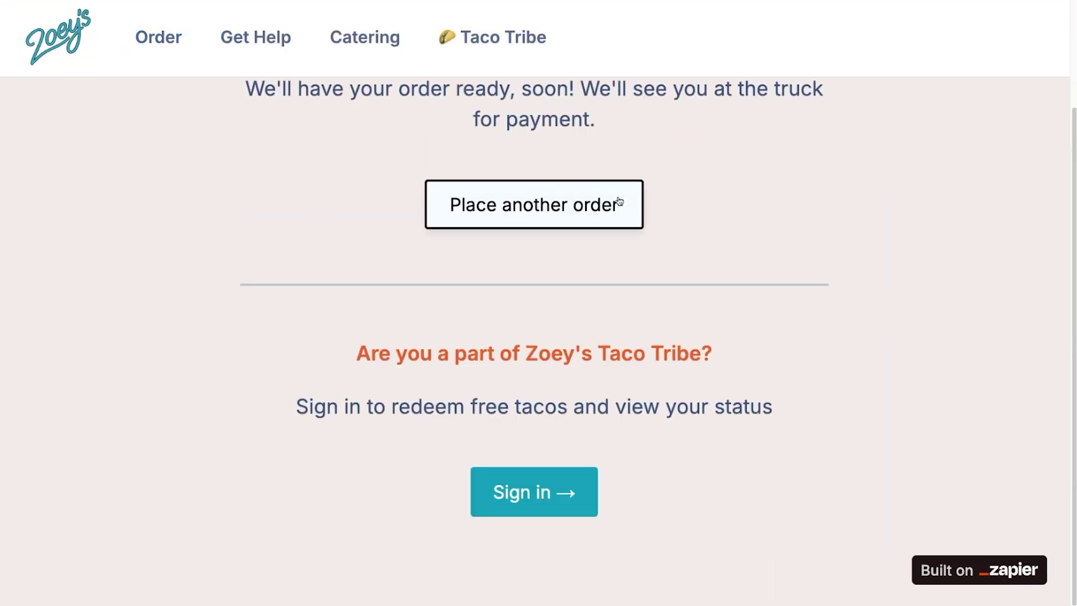
pyautogui.click(527, 493)
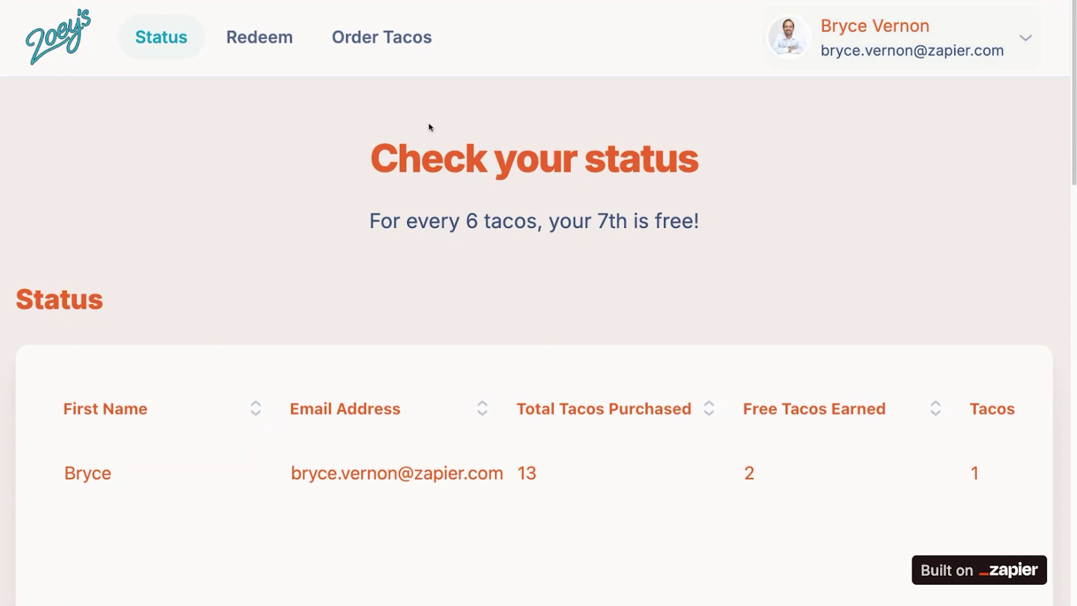
pyautogui.scroll(-3, 505, 342)
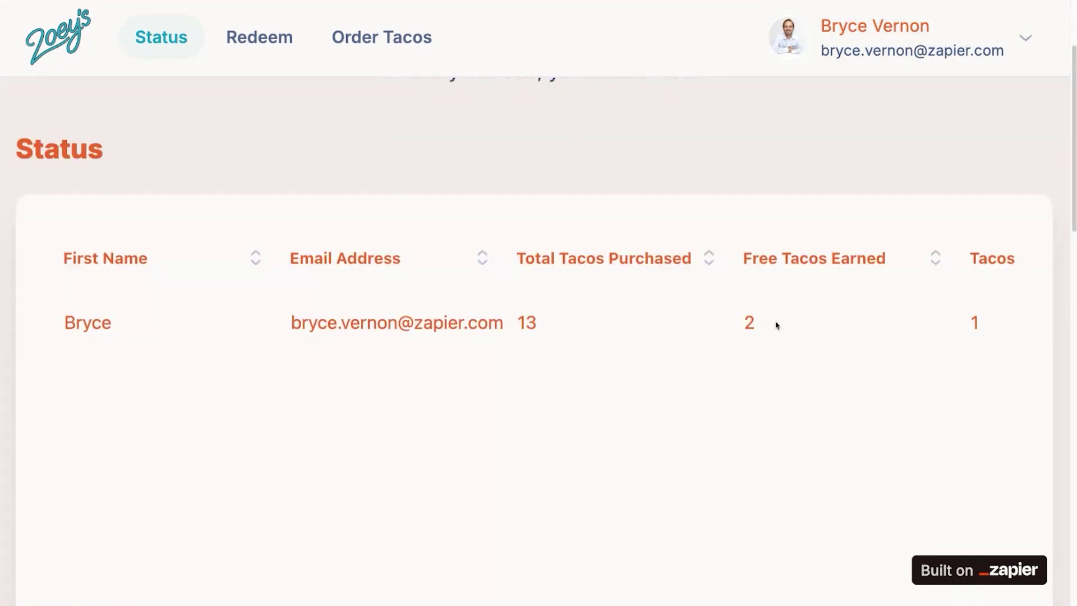
pyautogui.hscroll(4, 777, 325)
pyautogui.scroll(-5, 480, 317)
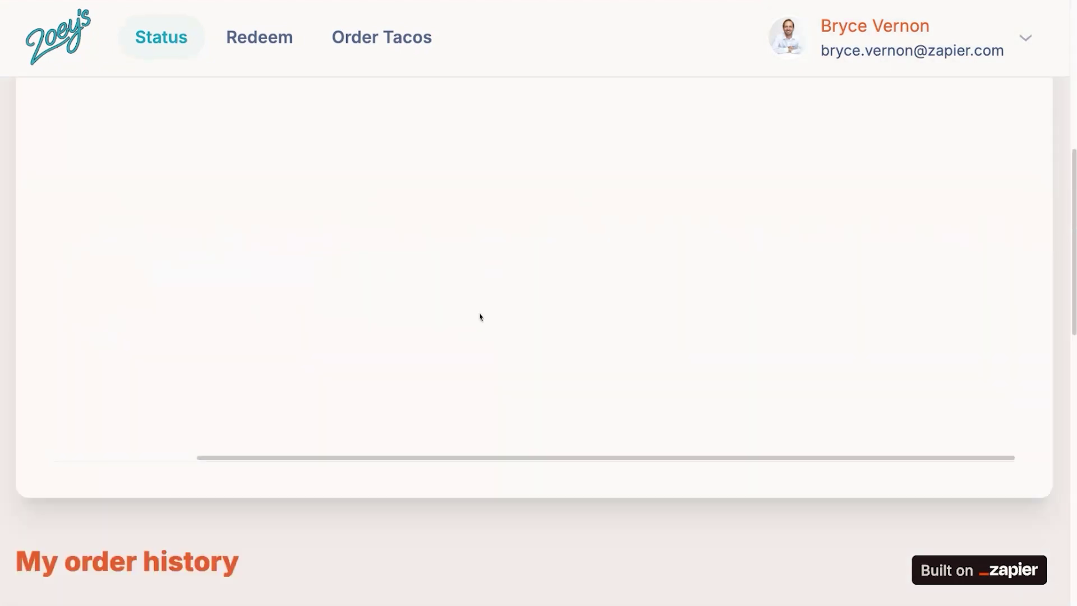
pyautogui.scroll(-6, 480, 317)
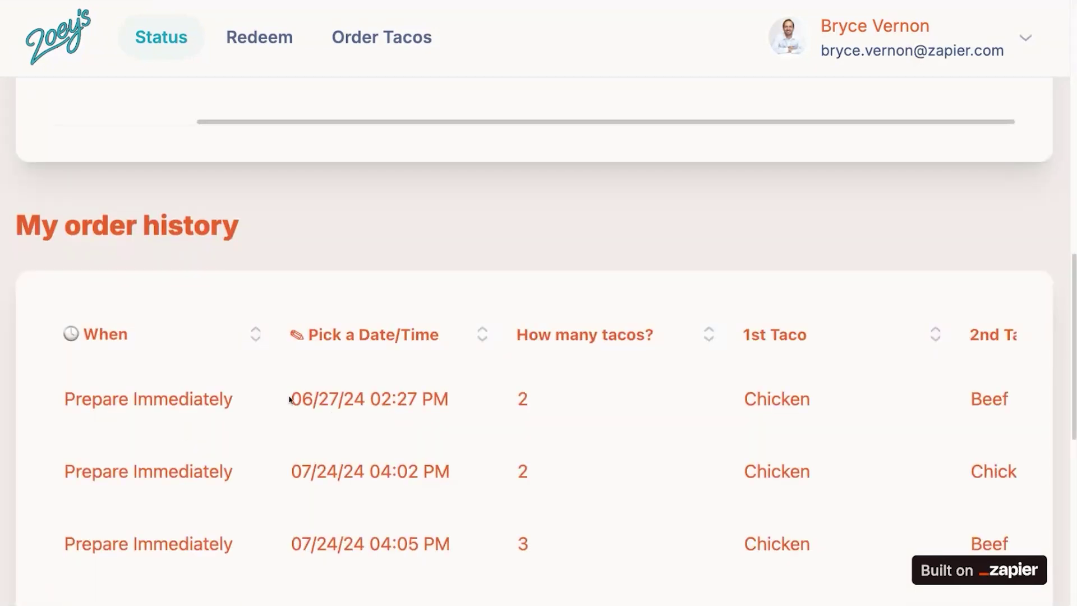
pyautogui.scroll(10, 416, 365)
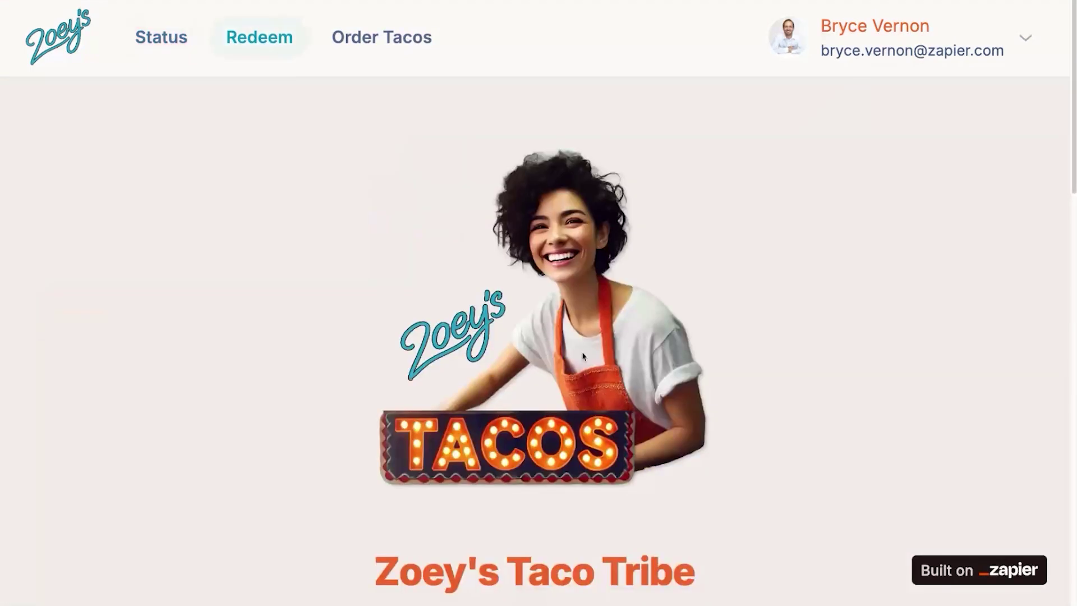
# Scroll the Redeem page to the Available table showing one unredeemed free taco
pyautogui.scroll(-7, 776, 319)
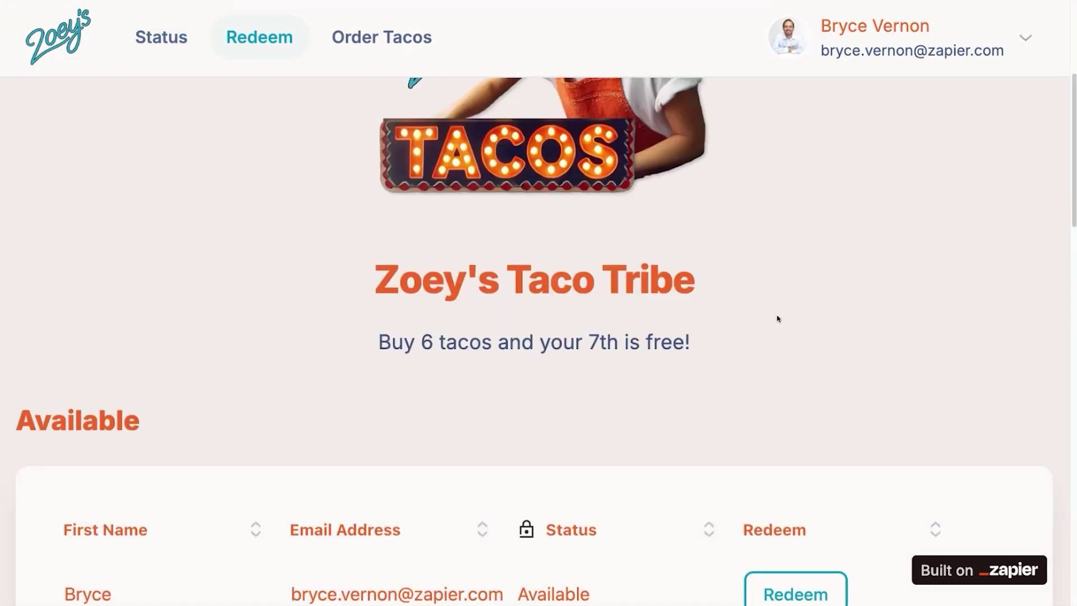
pyautogui.scroll(-3, 775, 317)
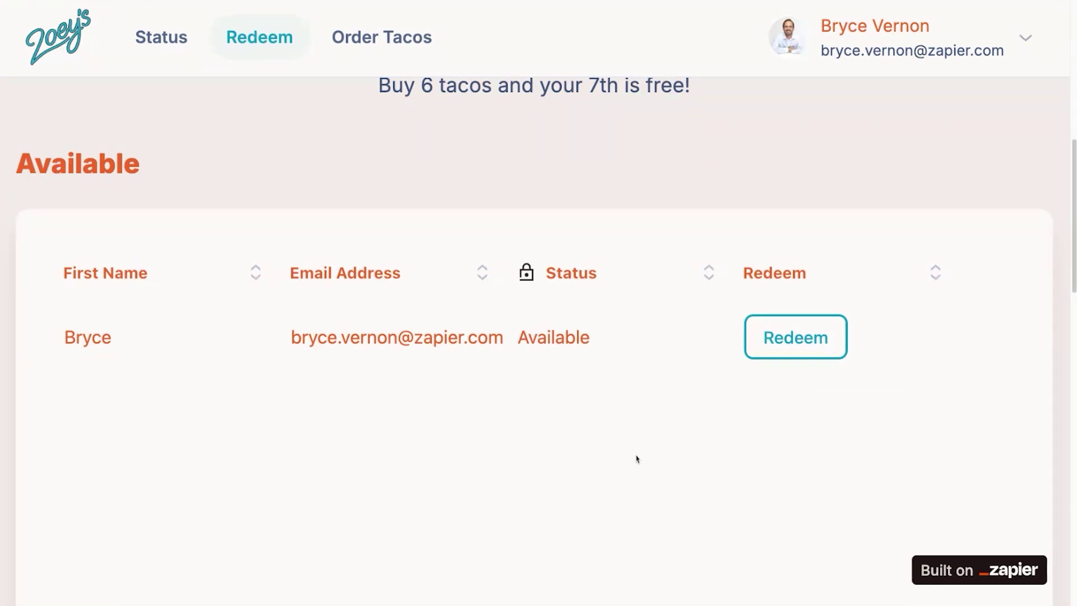
pyautogui.scroll(1, 665, 366)
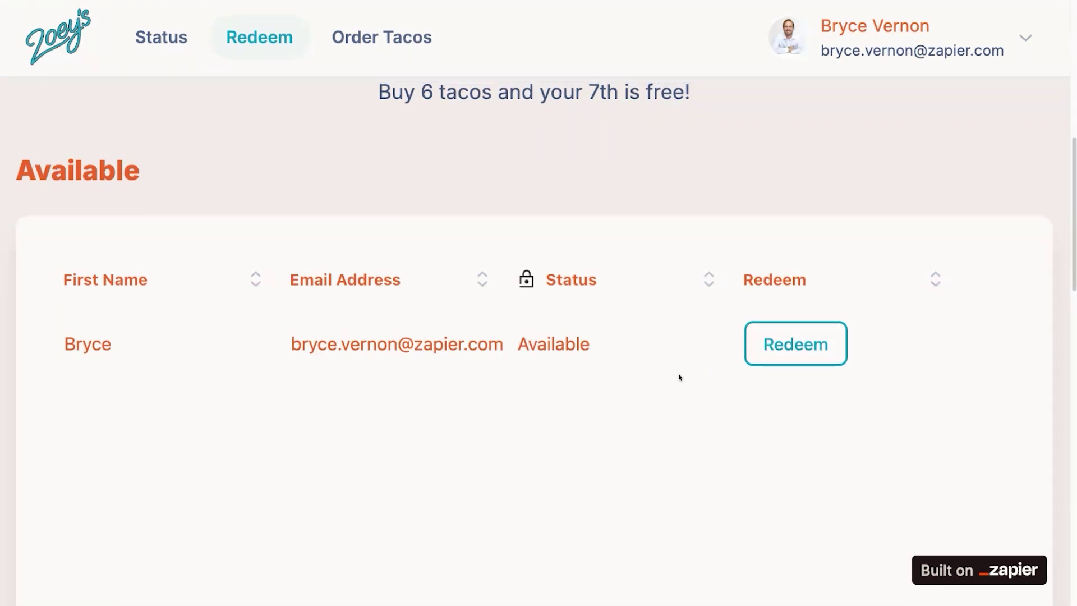
pyautogui.scroll(5, 665, 360)
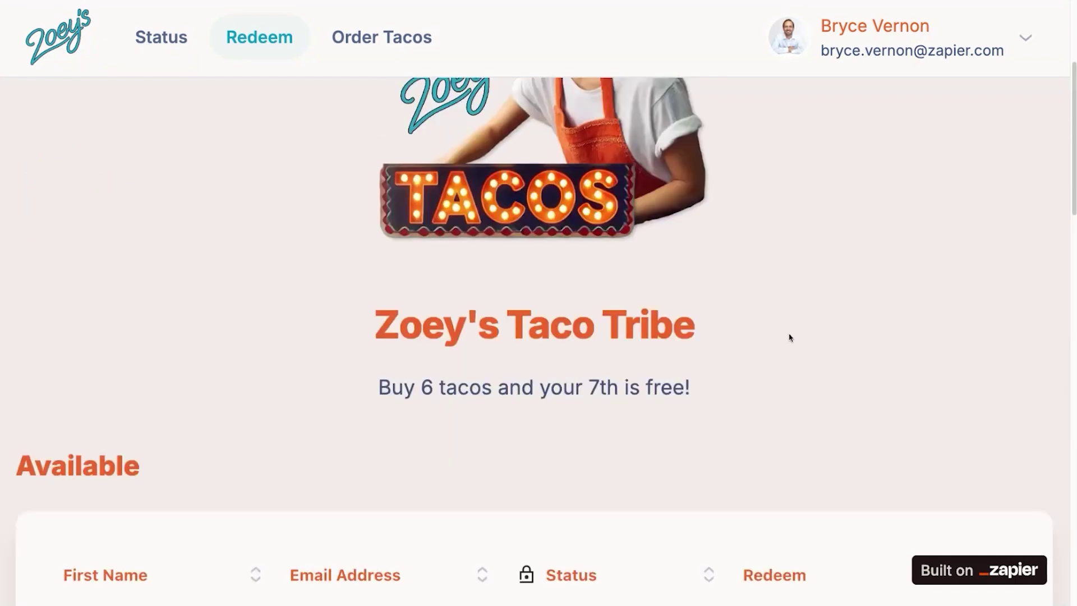
pyautogui.scroll(4, 790, 337)
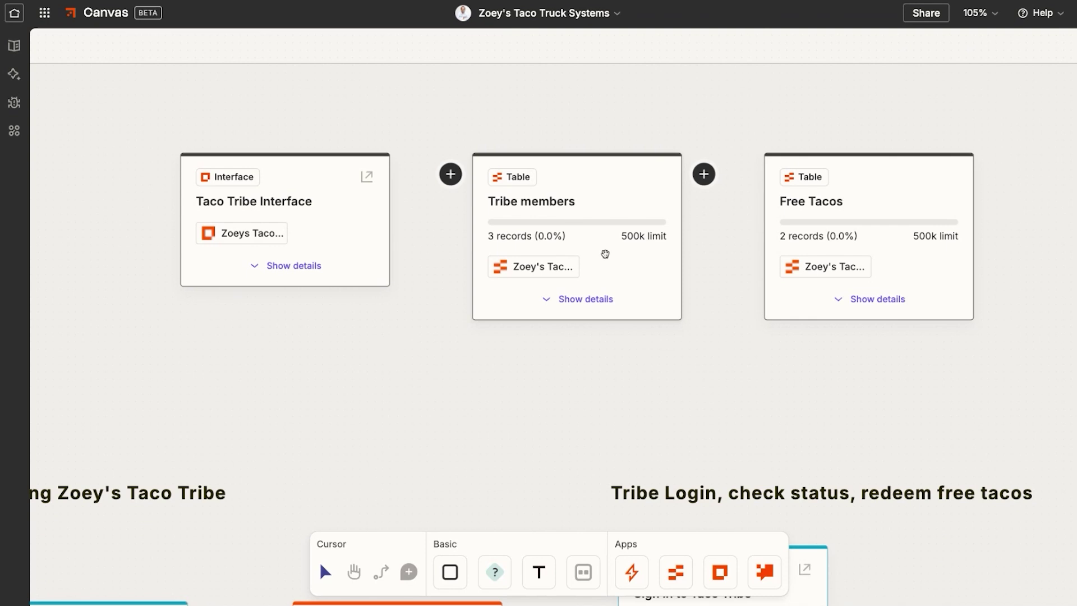
# Hide the details on the Sign in to Taco Tribe interface card
pyautogui.moveTo(816, 171)
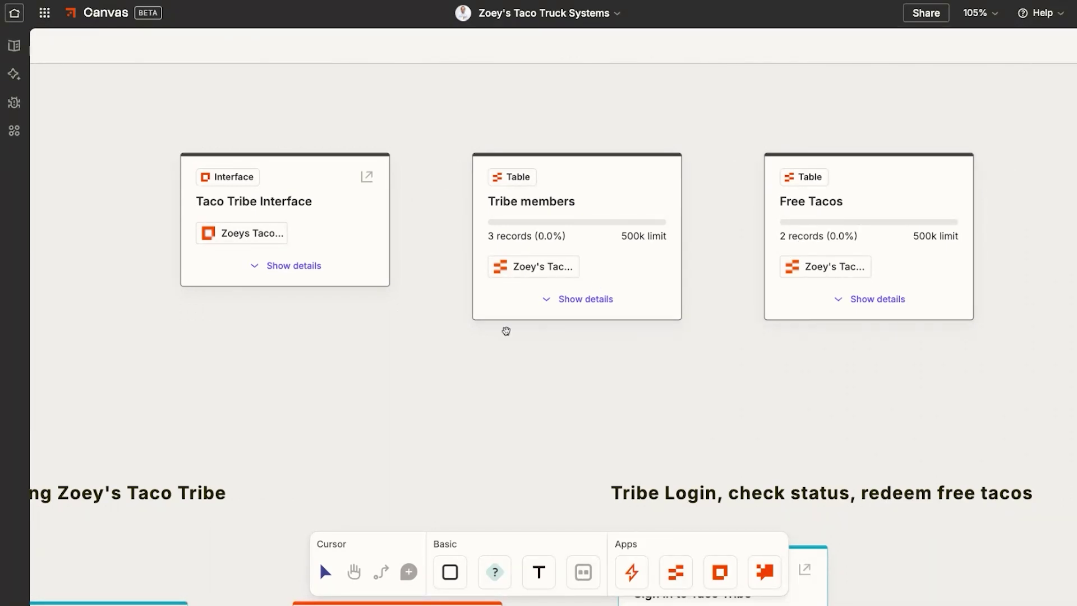
pyautogui.scroll(-4, 409, 346)
pyautogui.scroll(-3, 392, 337)
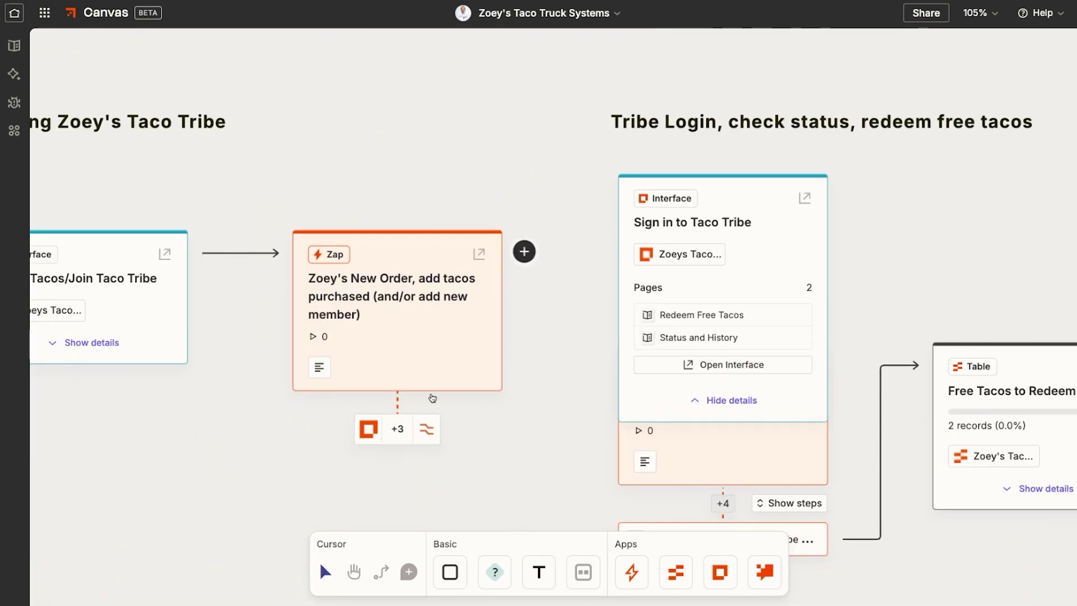
pyautogui.hscroll(-3, 454, 429)
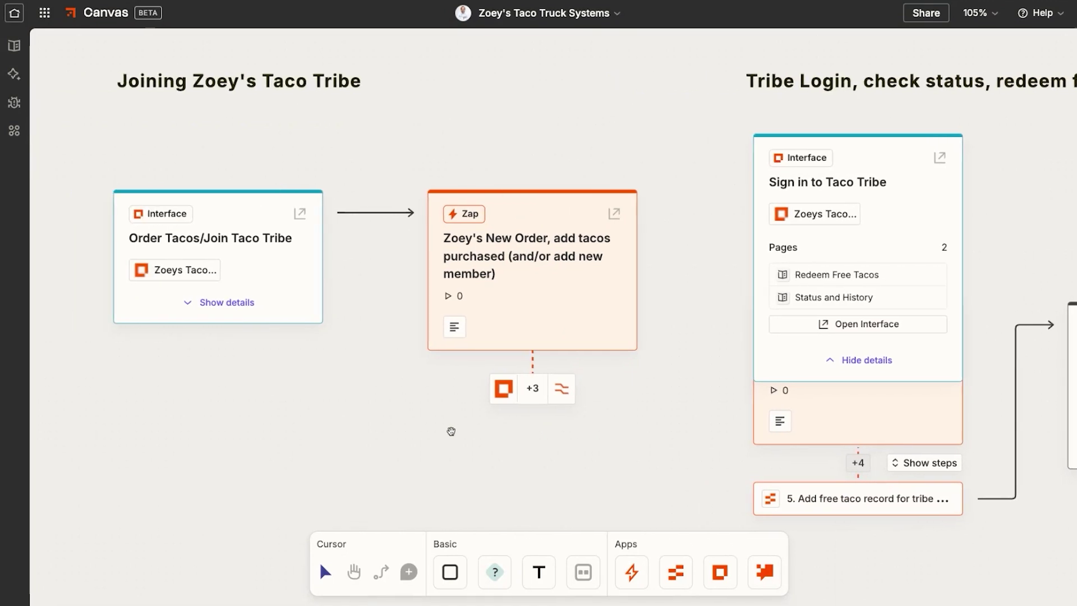
pyautogui.scroll(-1, 420, 409)
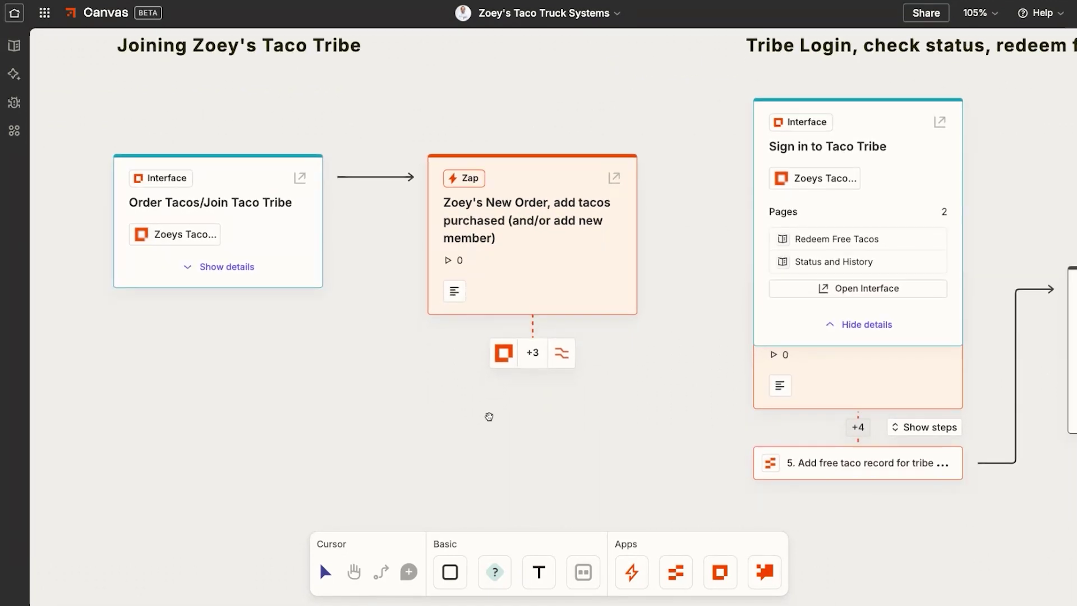
pyautogui.hscroll(1, 463, 408)
pyautogui.moveTo(203, 233)
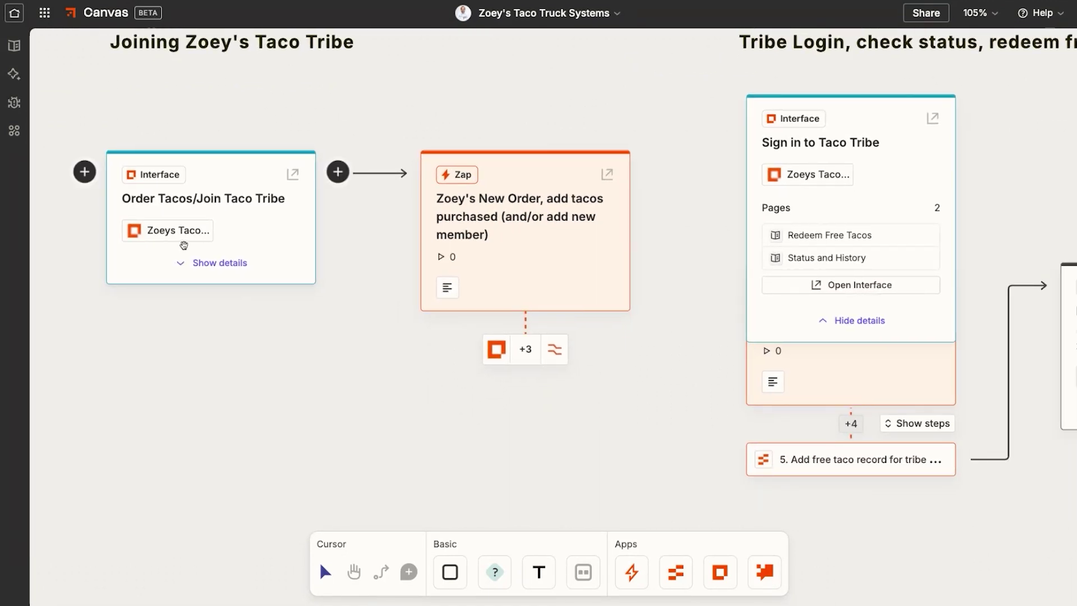
pyautogui.moveTo(485, 235)
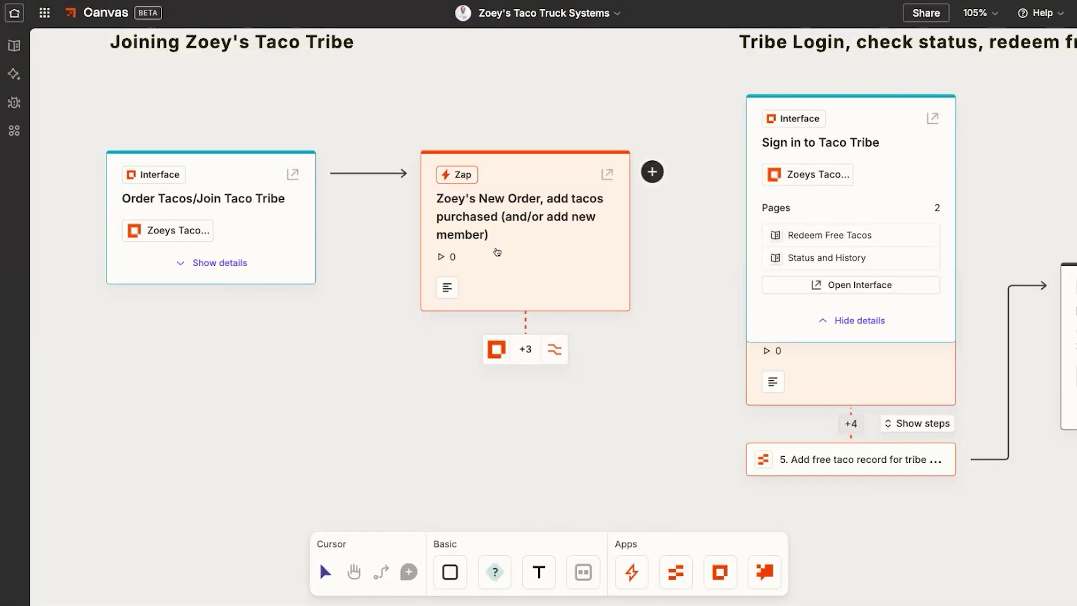
pyautogui.hscroll(5, 484, 265)
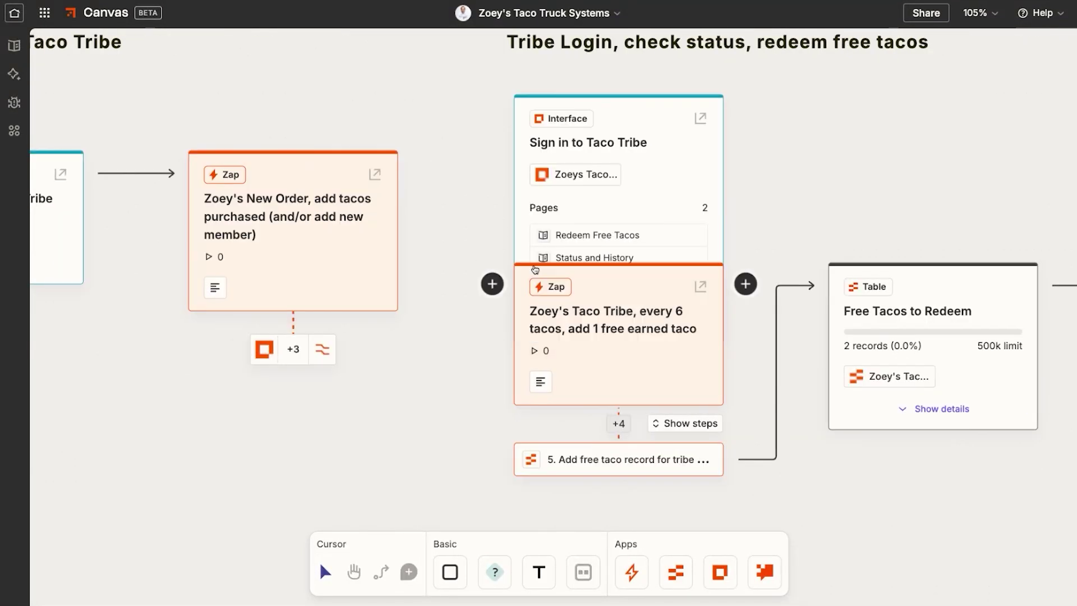
pyautogui.click(585, 328)
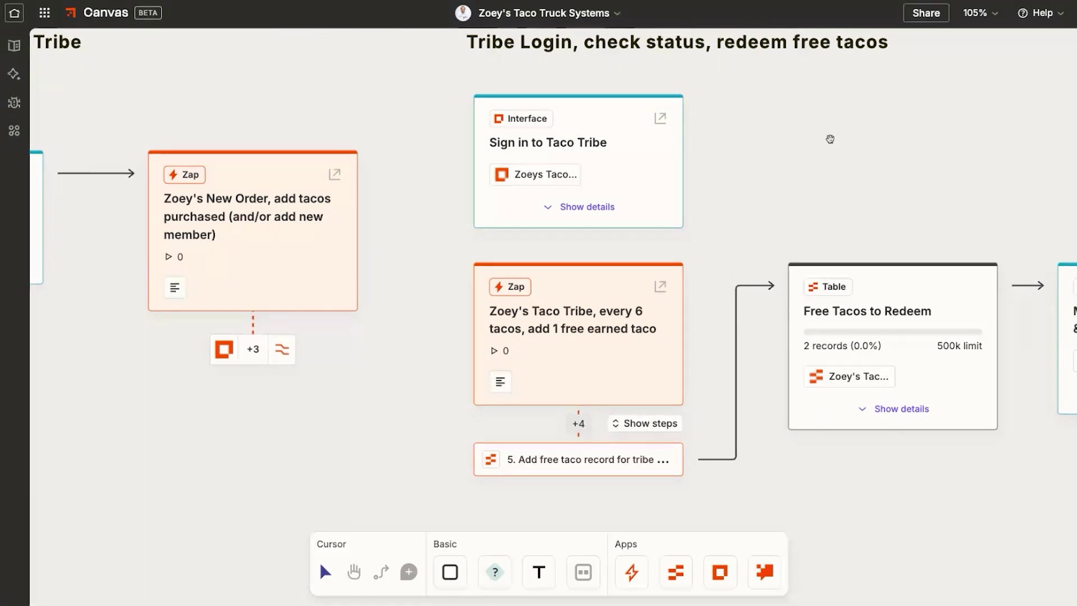
# Pan right across the canvas to the every-6-tacos redeem Zap
pyautogui.scroll(-3, 785, 145)
pyautogui.hscroll(2, 645, 261)
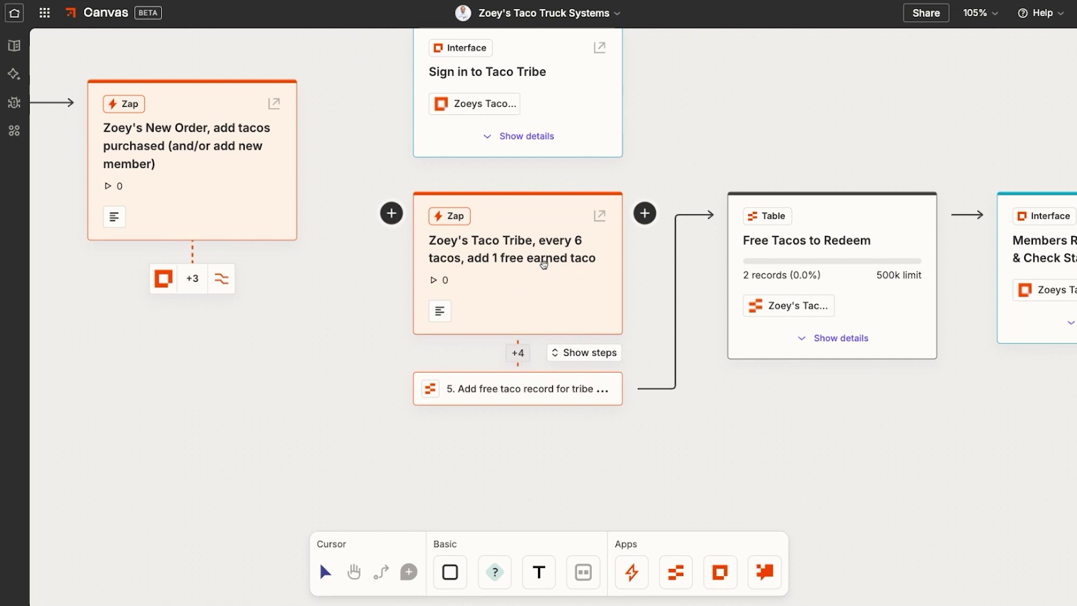
pyautogui.hscroll(5, 543, 263)
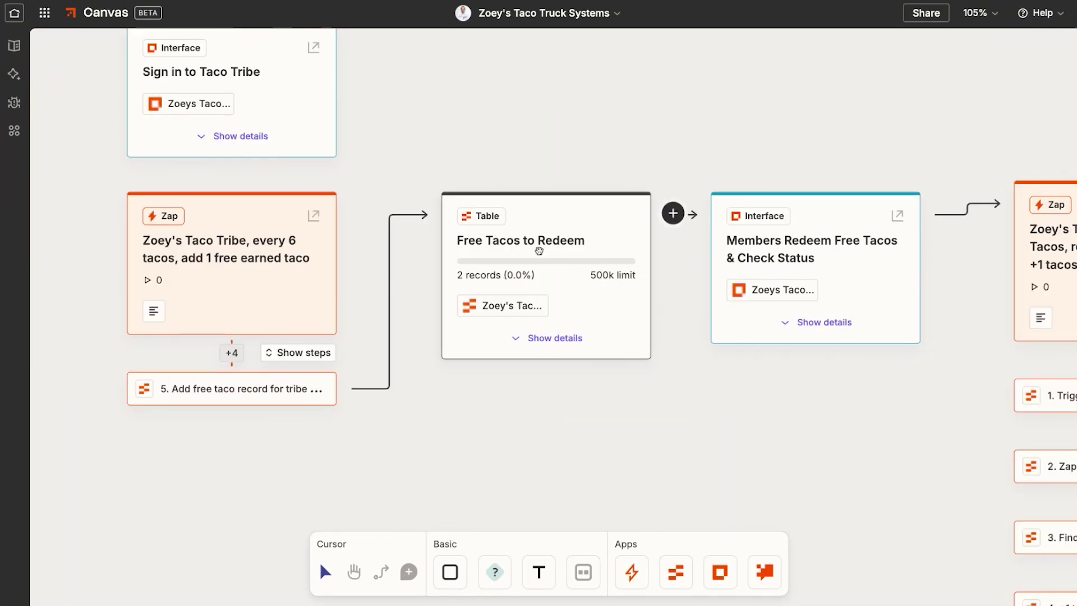
pyautogui.hscroll(2, 538, 292)
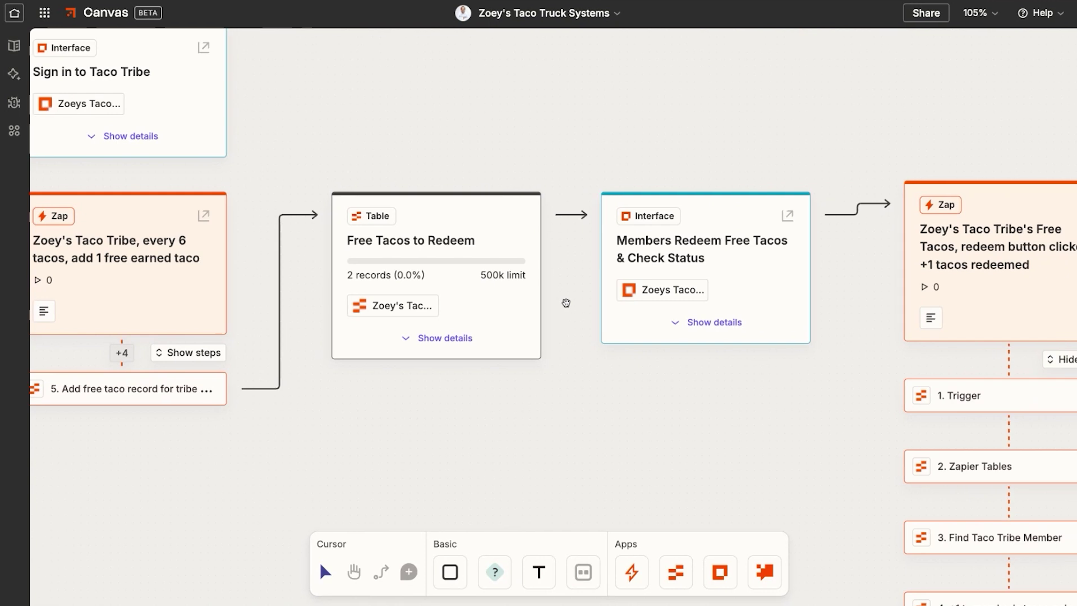
pyautogui.hscroll(2, 565, 303)
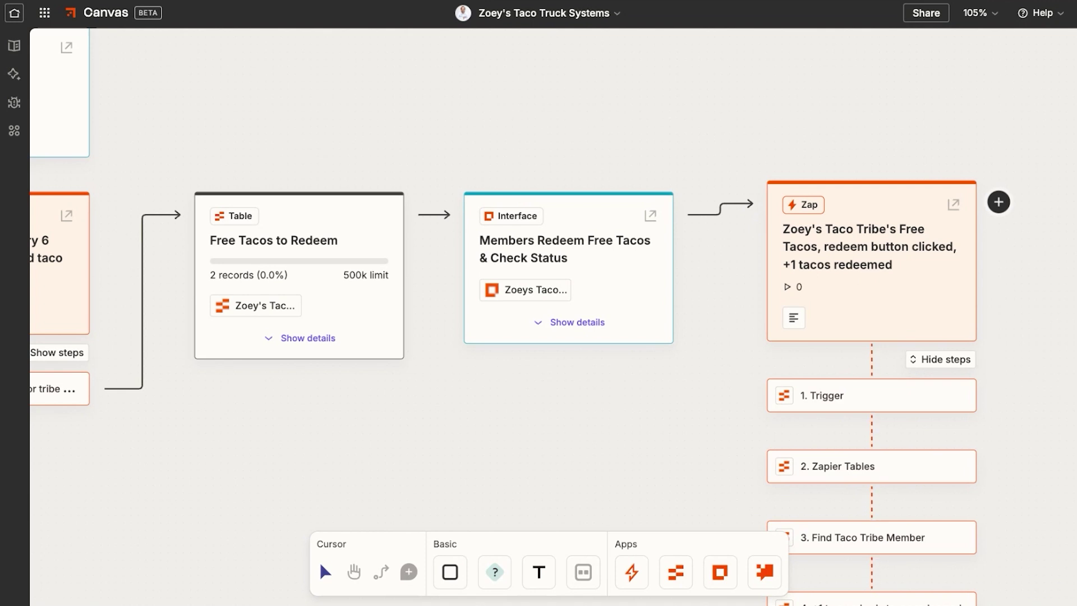
pyautogui.hscroll(1, 863, 283)
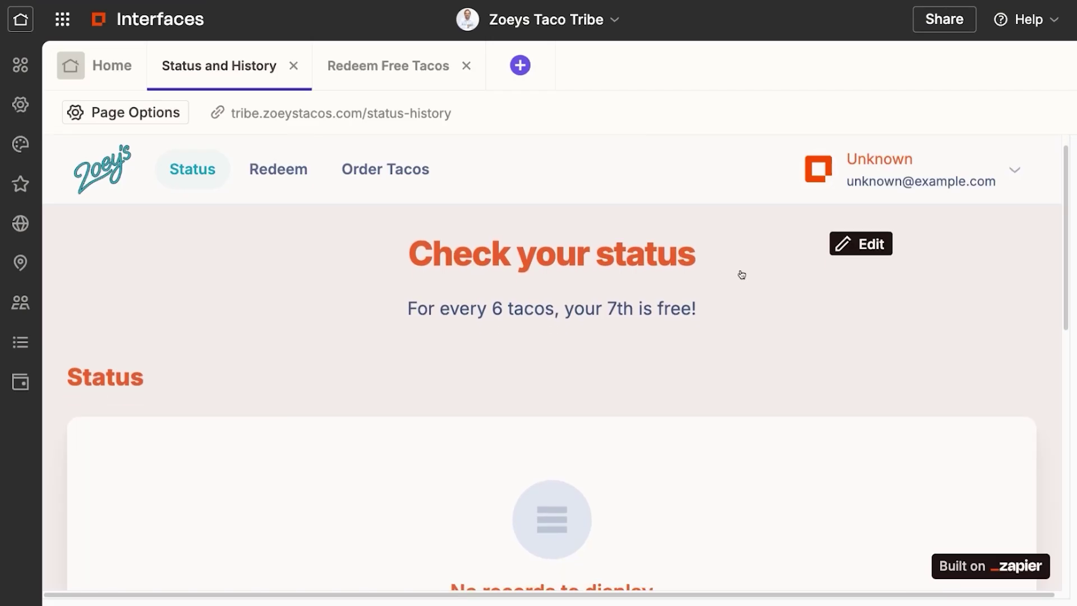
# Go to the Zoeys Taco Tribe Status and History page and view its empty Status section
pyautogui.scroll(-1, 705, 286)
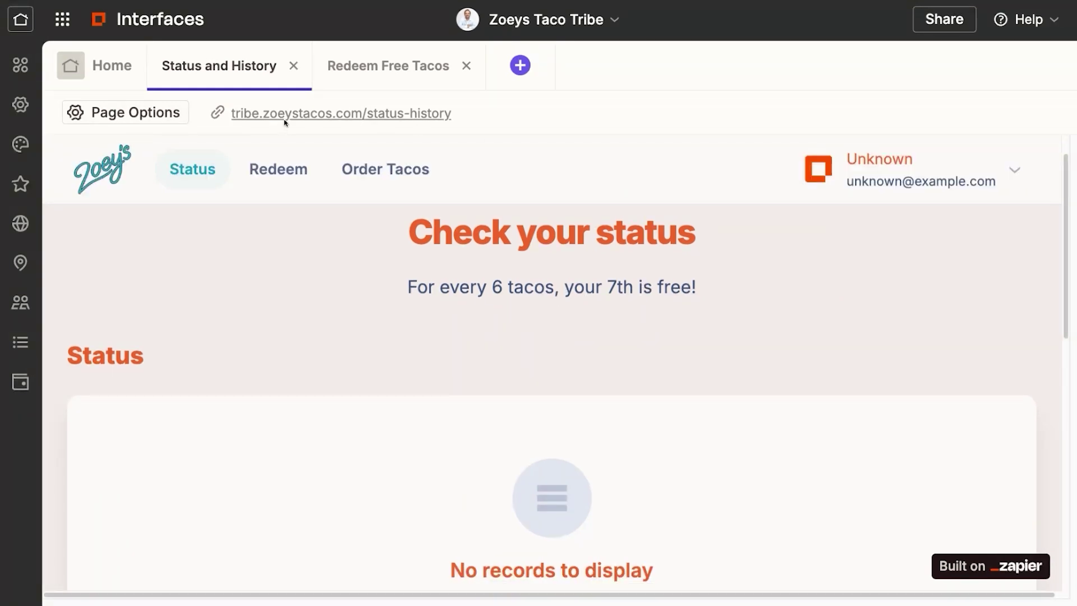
pyautogui.moveTo(213, 175)
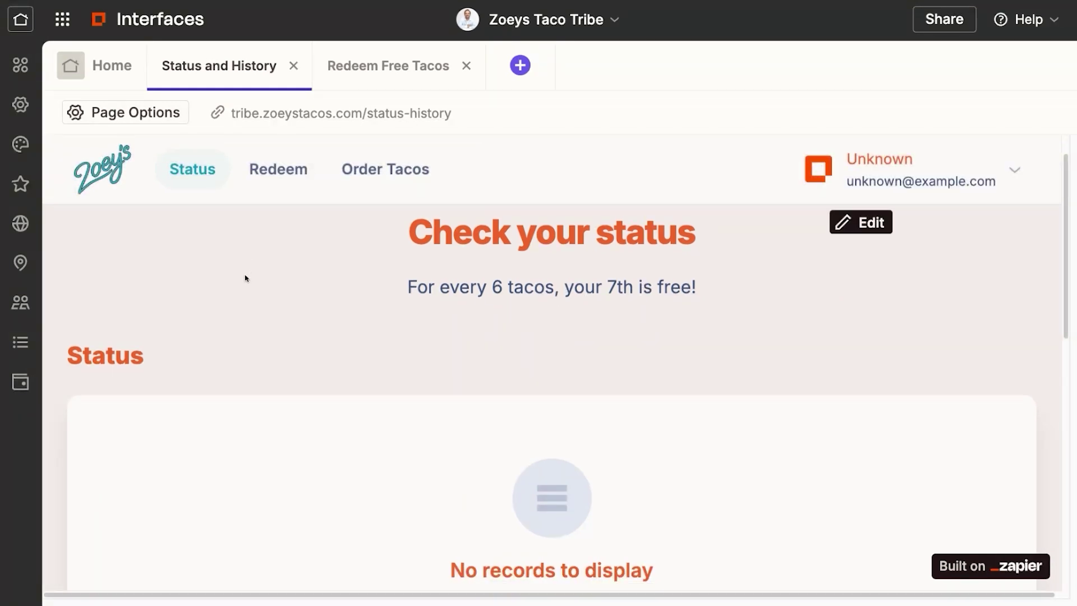
pyautogui.click(23, 303)
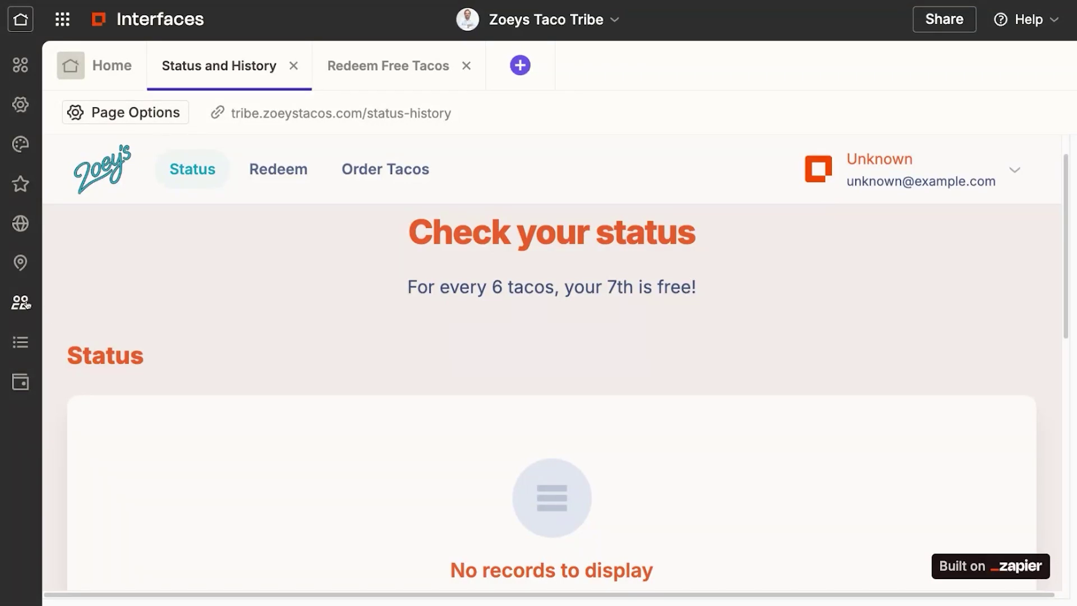
pyautogui.scroll(-2, 728, 284)
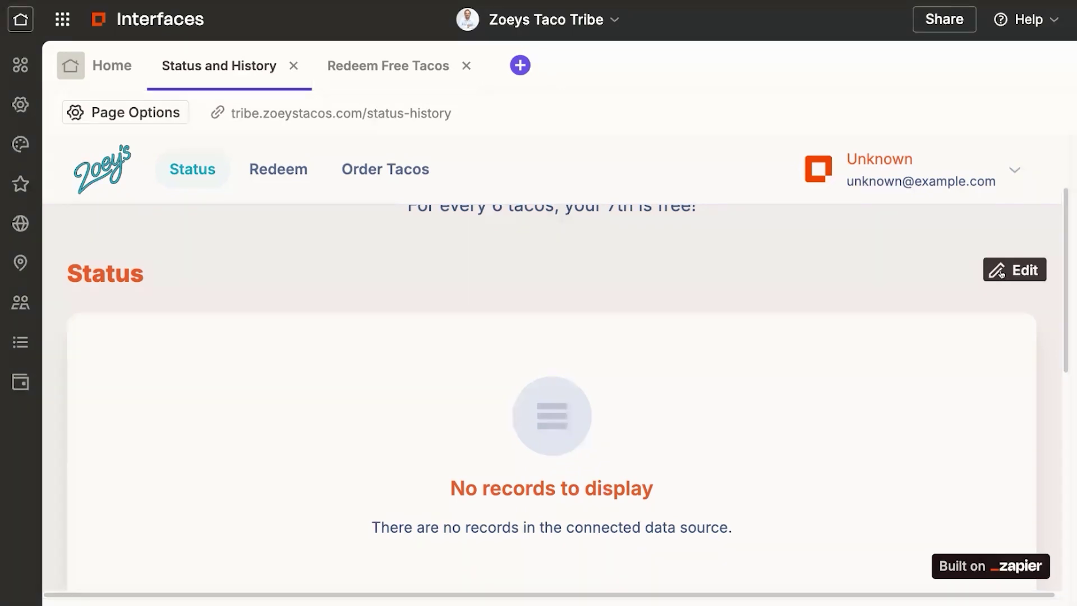
pyautogui.scroll(1, 409, 313)
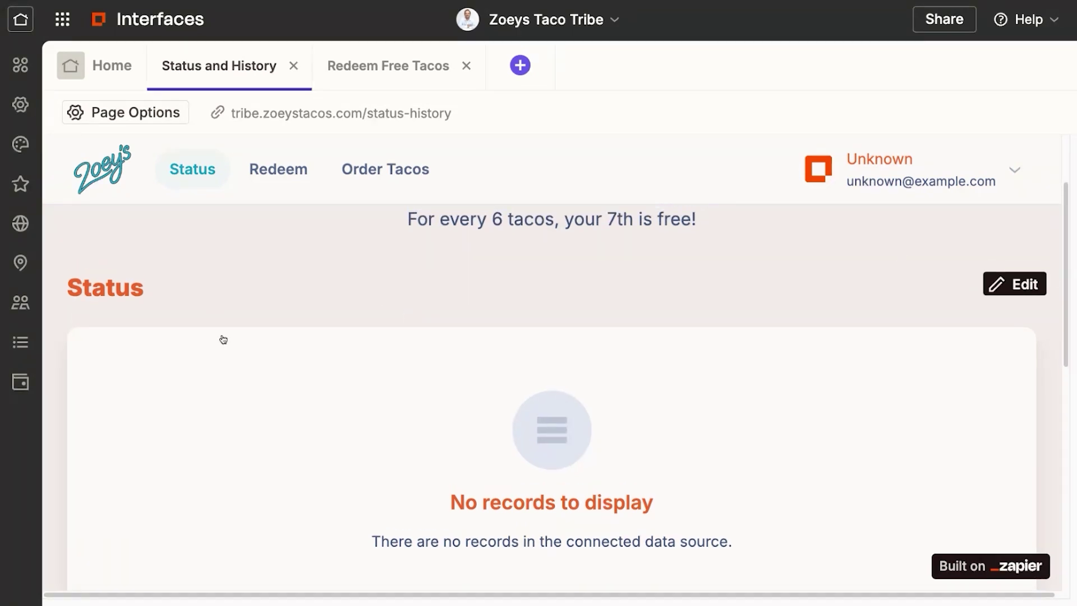
pyautogui.scroll(-1, 477, 344)
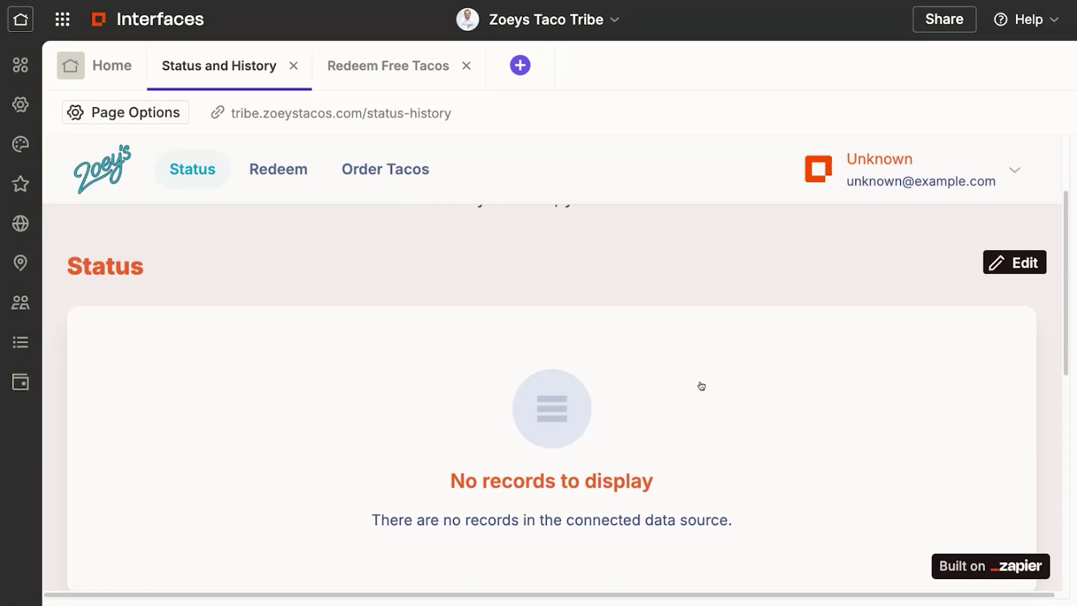
# Set the Status list's Email Address filter to 'Is current user' and close the Data panel
pyautogui.click(1016, 263)
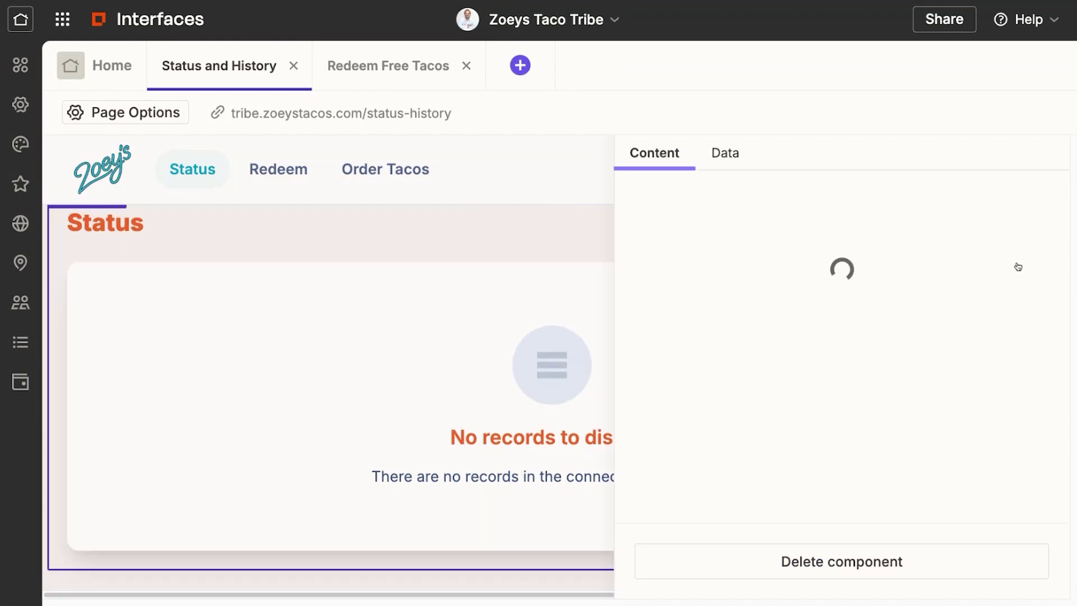
pyautogui.click(724, 153)
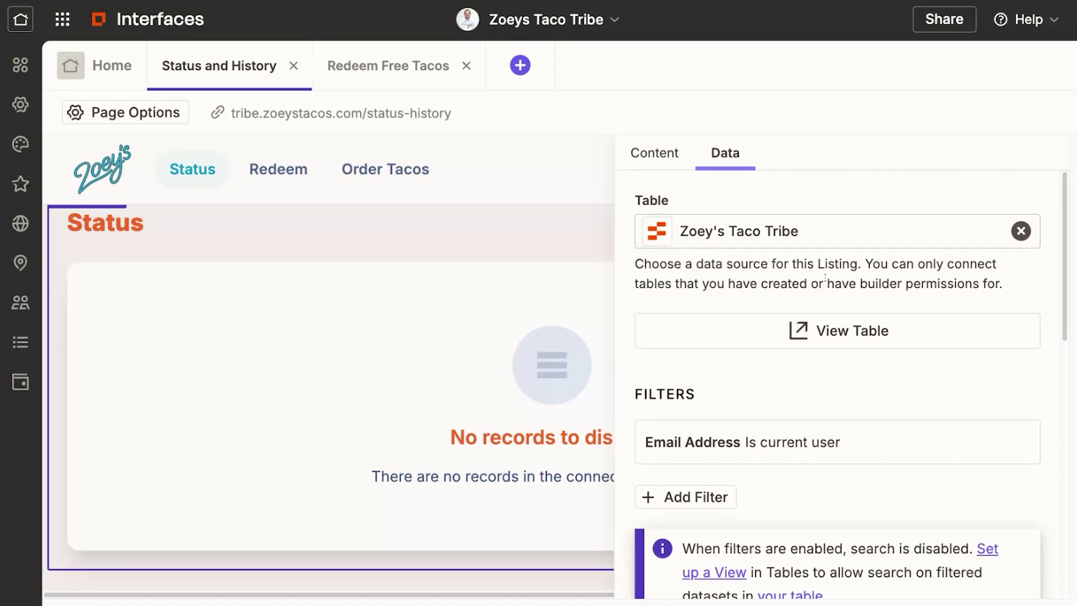
pyautogui.scroll(-3, 825, 278)
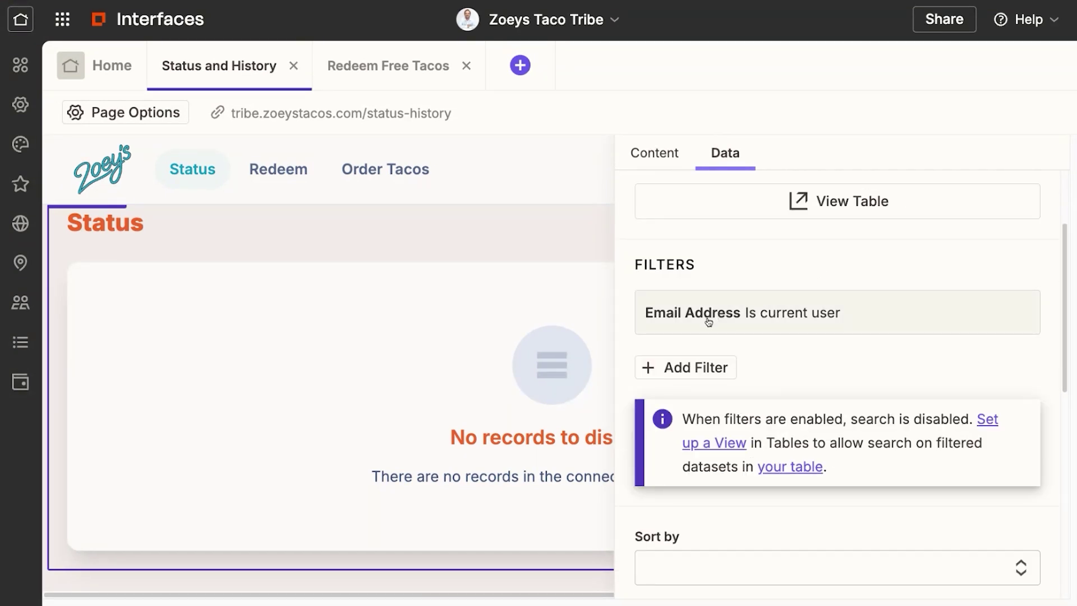
pyautogui.click(708, 321)
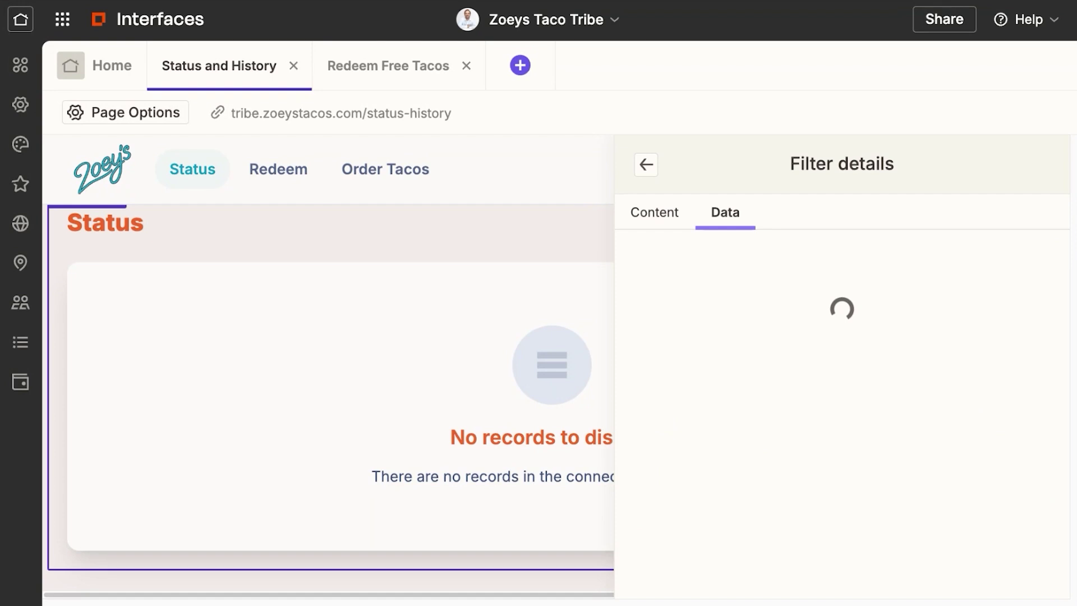
pyautogui.scroll(-2, 793, 252)
pyautogui.scroll(1, 800, 253)
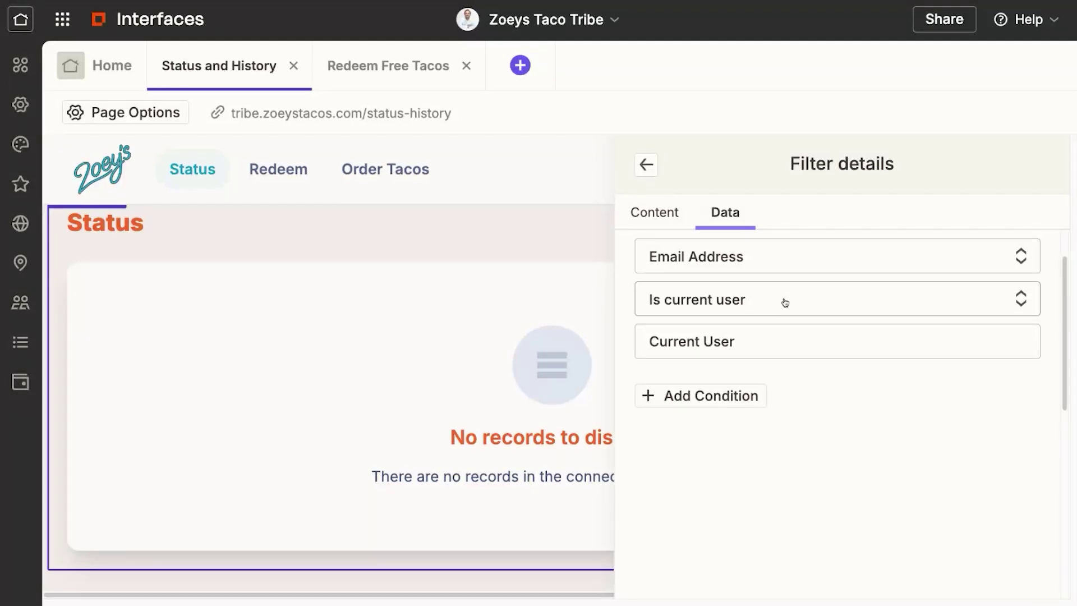
pyautogui.click(754, 304)
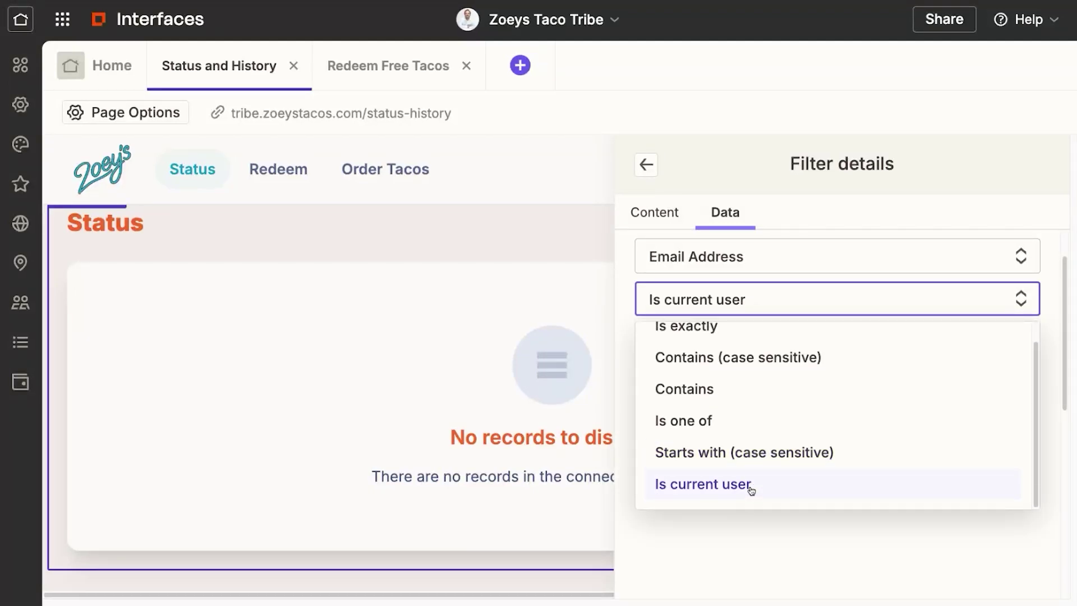
pyautogui.click(751, 486)
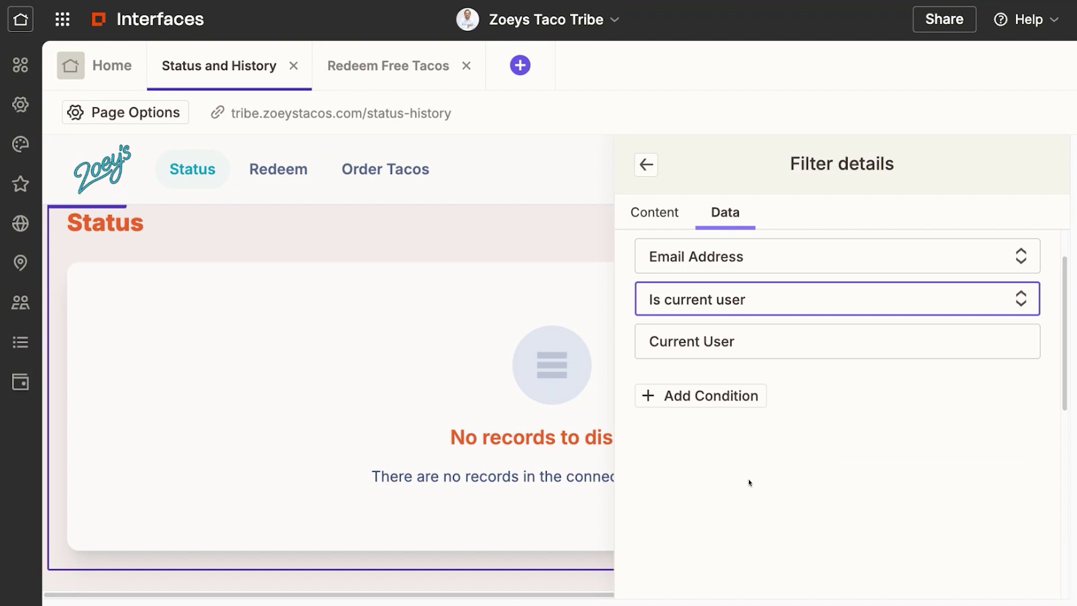
pyautogui.click(648, 166)
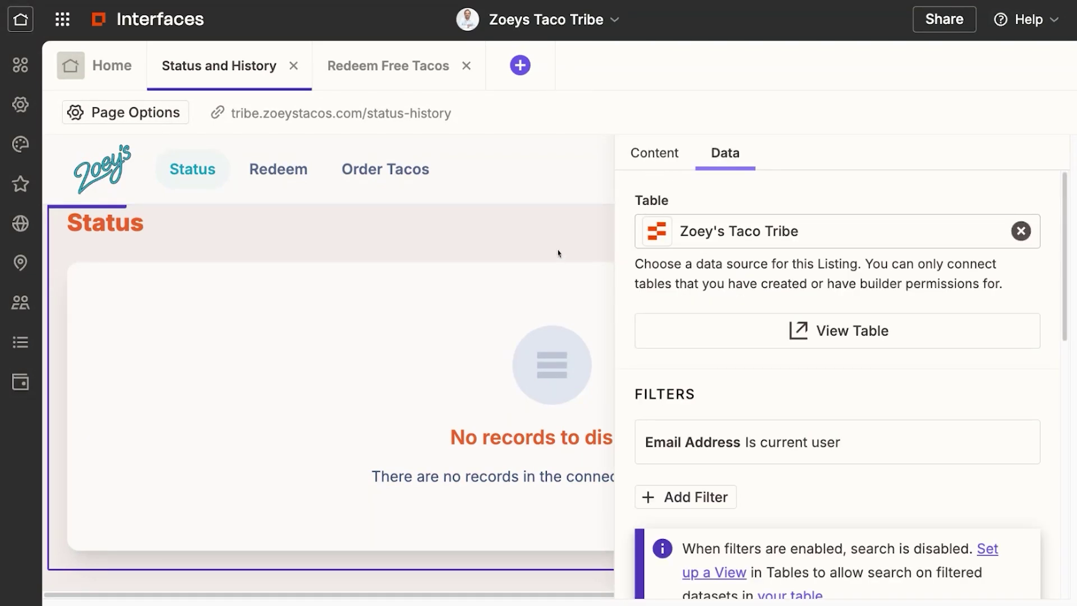
pyautogui.press('Escape')
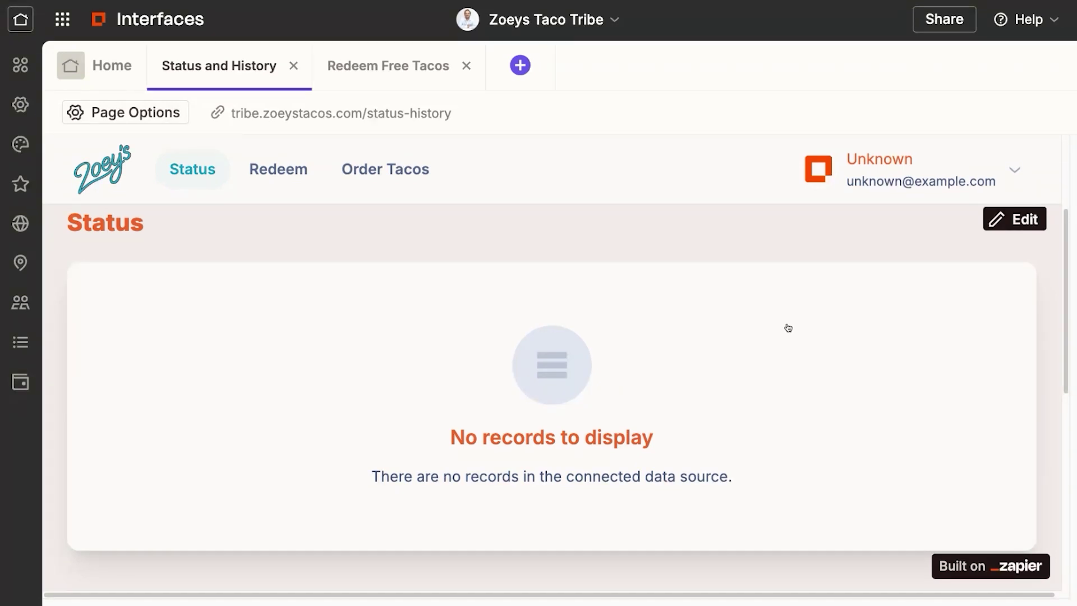
# Move from Status and History to the Redeem Free Tacos page's Available section
pyautogui.scroll(-7, 785, 327)
pyautogui.scroll(3, 586, 387)
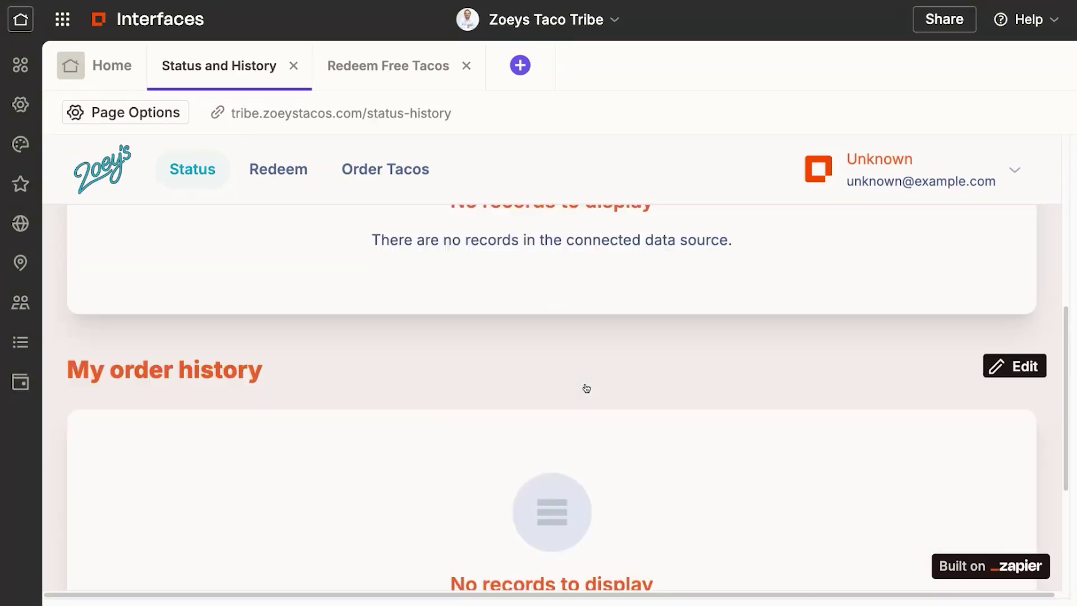
pyautogui.scroll(3, 634, 500)
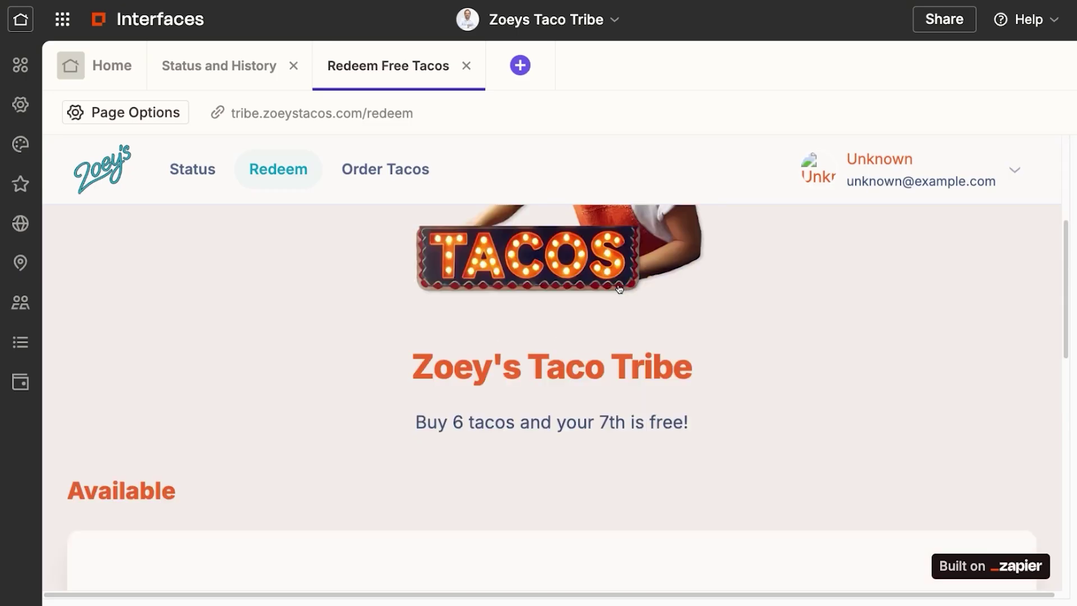
pyautogui.scroll(-3, 620, 286)
pyautogui.scroll(-2, 646, 349)
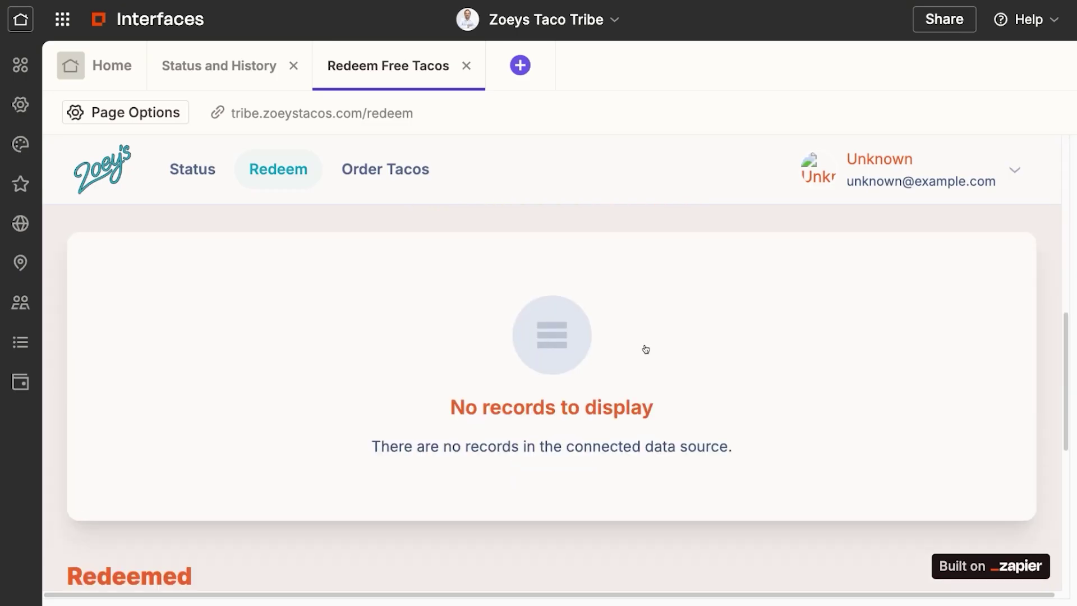
pyautogui.scroll(1, 645, 349)
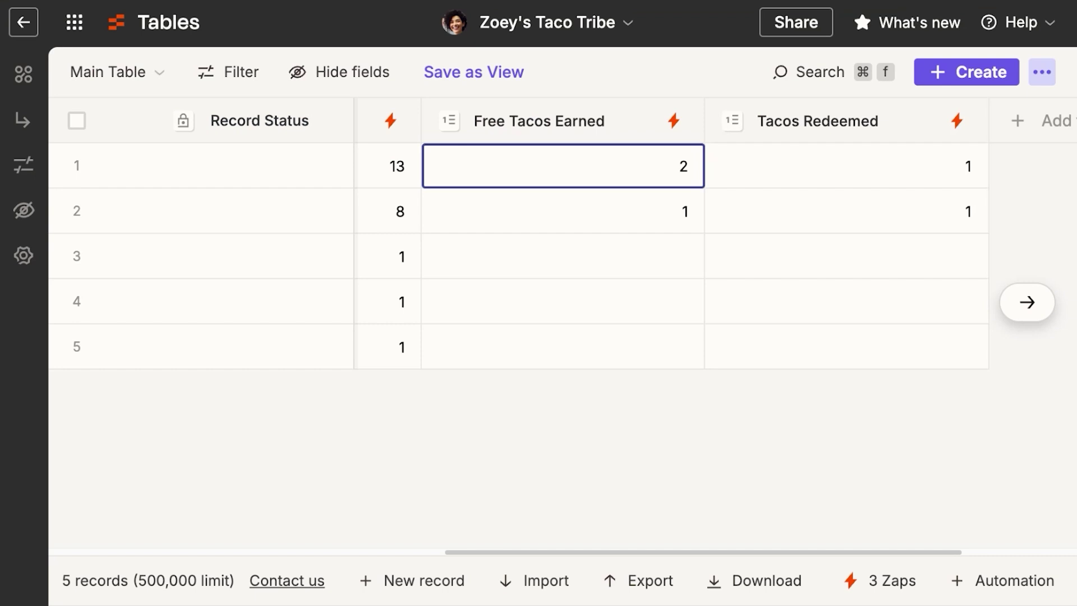
# Scroll across the Free Tacos table to its Status, Redeem and Date of Redemption columns
pyautogui.hscroll(-10, 654, 222)
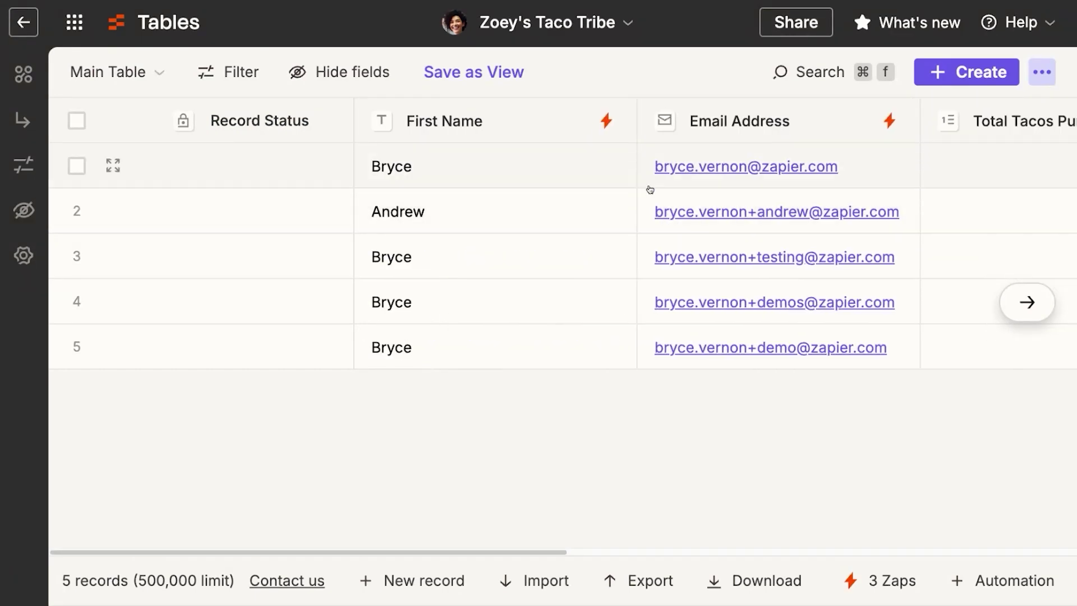
pyautogui.hscroll(8, 550, 312)
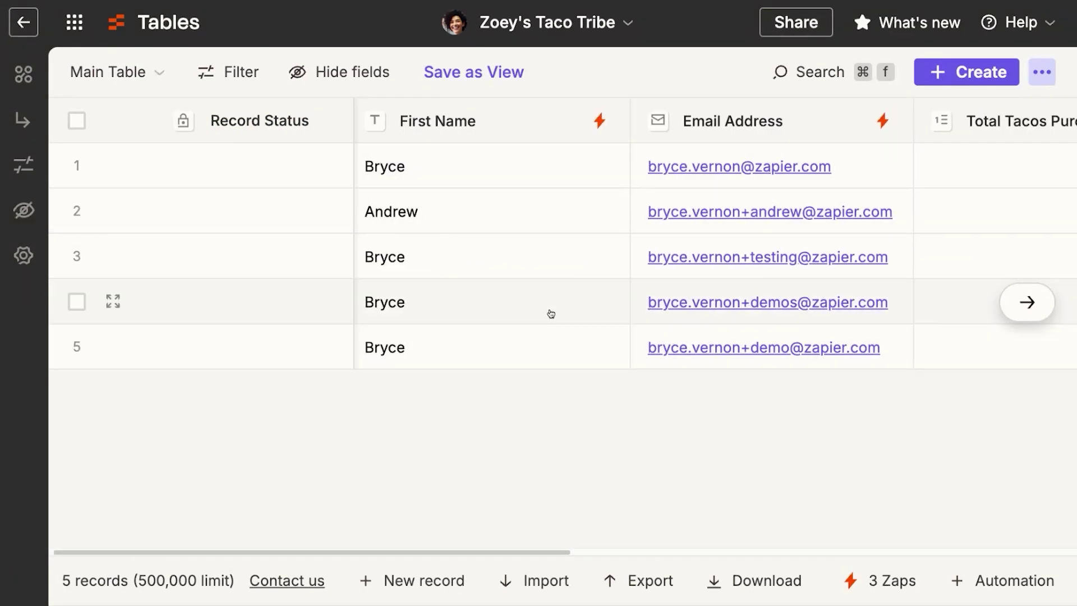
pyautogui.hscroll(8, 702, 233)
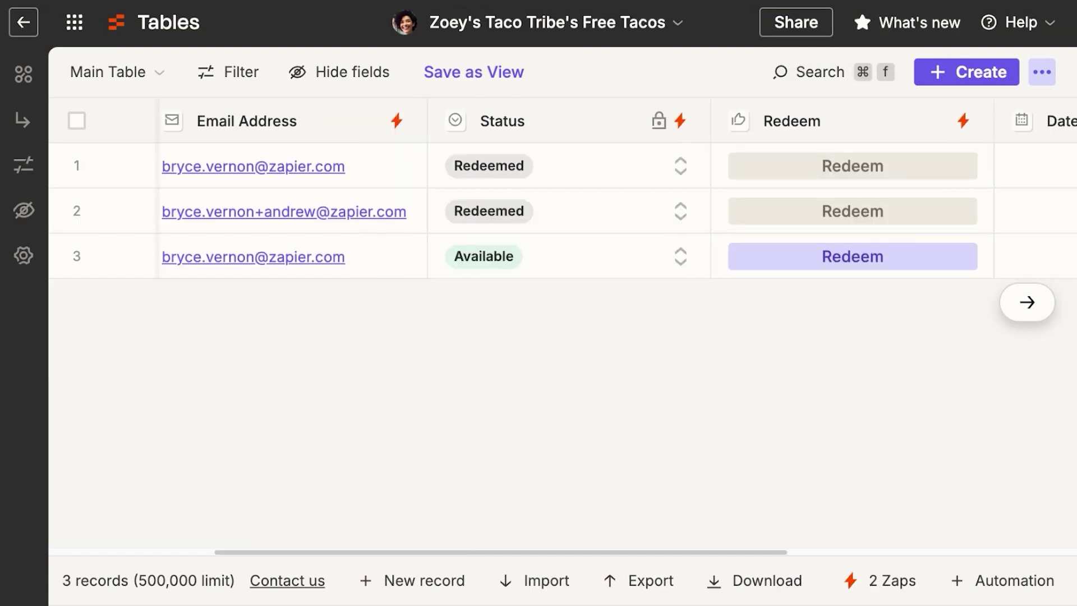
pyautogui.hscroll(-3, 433, 245)
pyautogui.hscroll(-3, 430, 244)
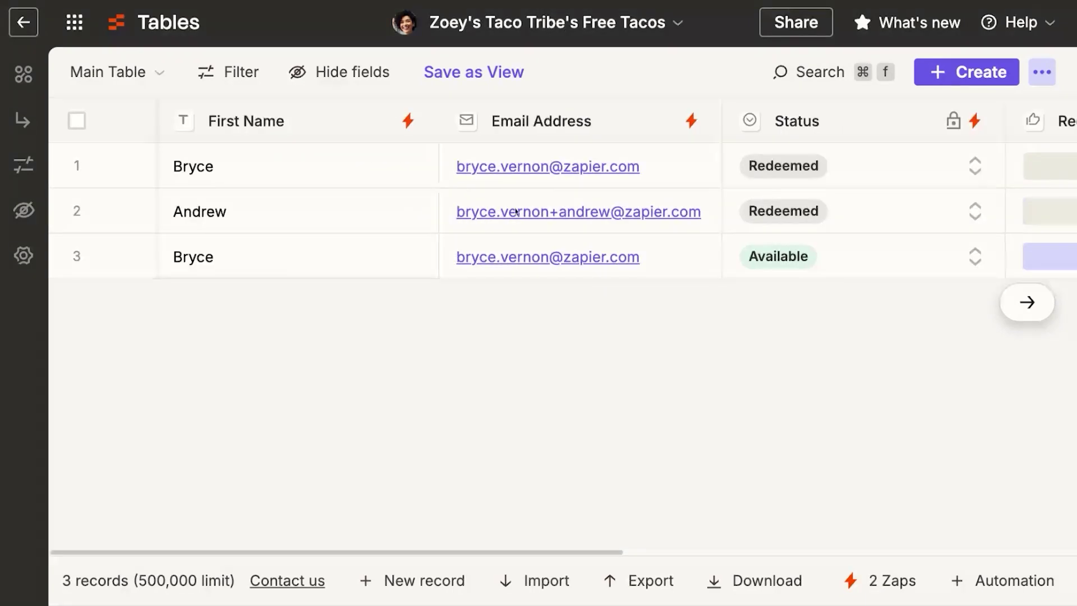
pyautogui.hscroll(7, 685, 177)
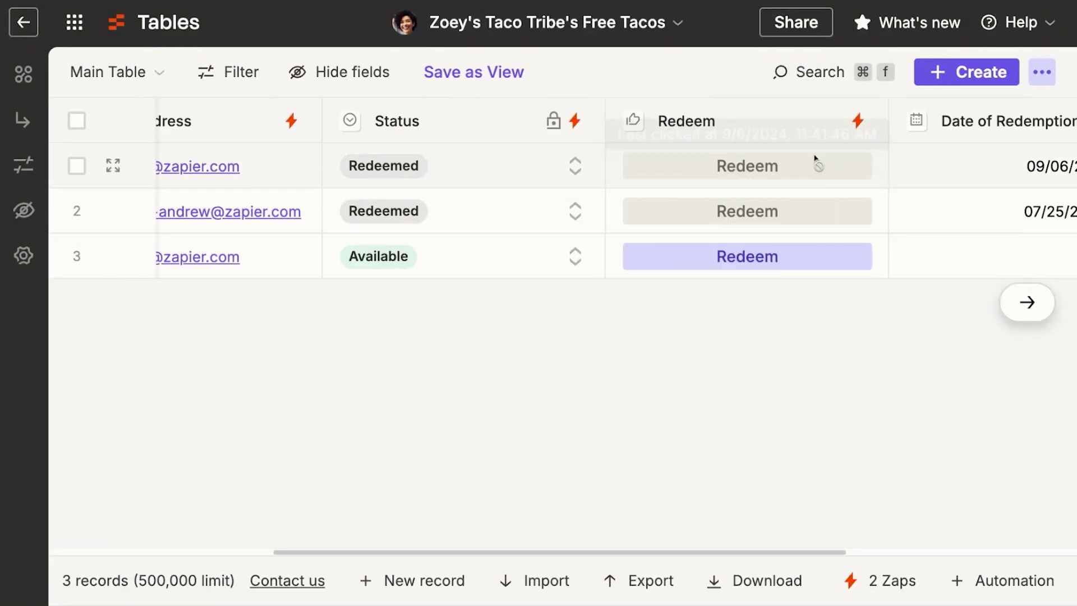
pyautogui.hscroll(2, 841, 168)
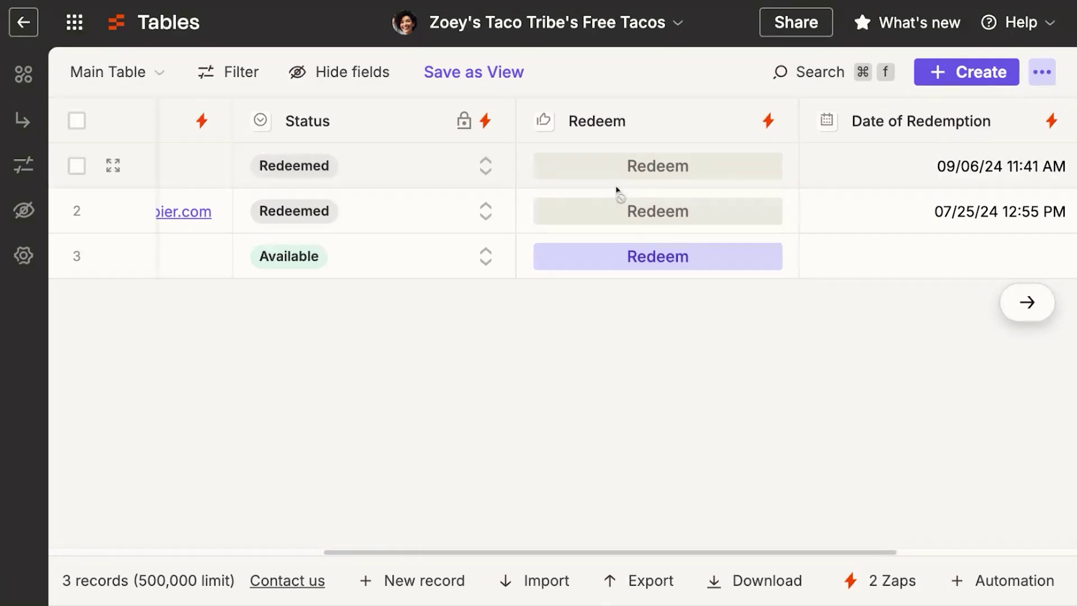
pyautogui.hscroll(2, 946, 213)
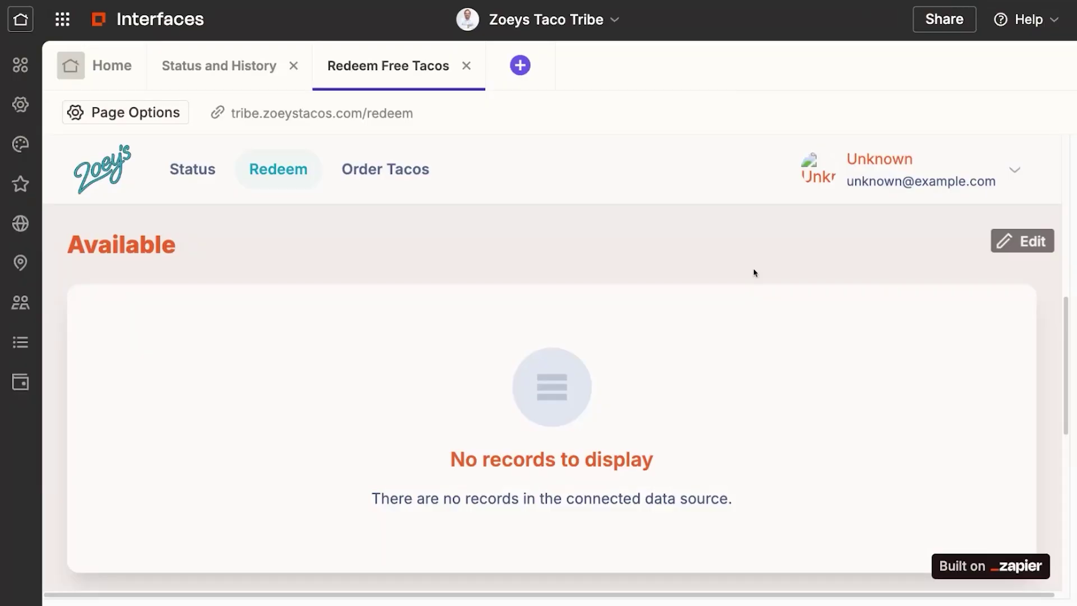
pyautogui.scroll(-8, 757, 280)
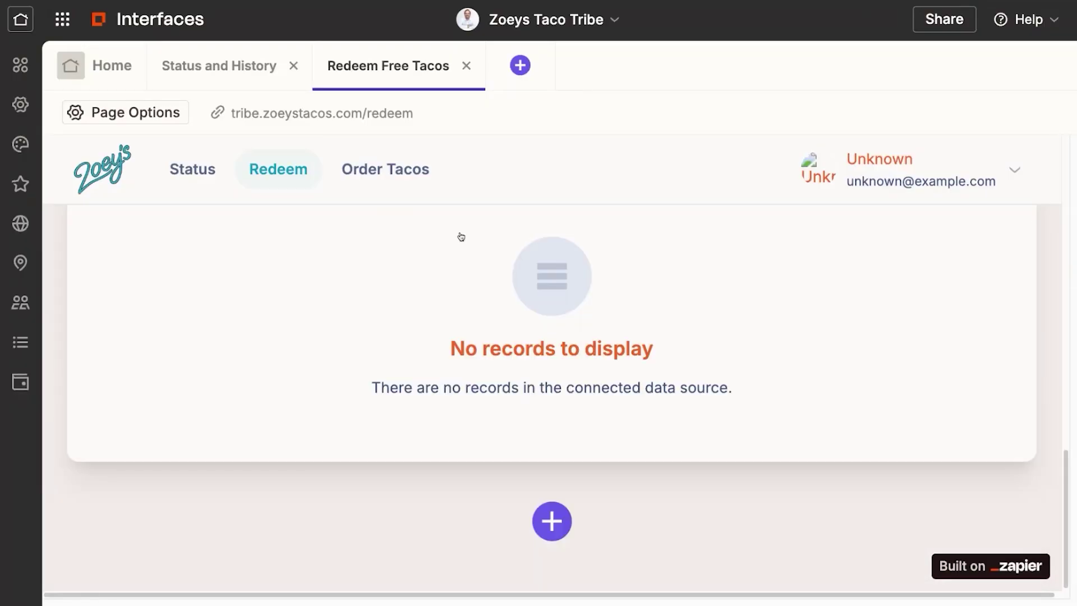
pyautogui.scroll(8, 455, 269)
pyautogui.scroll(5, 452, 320)
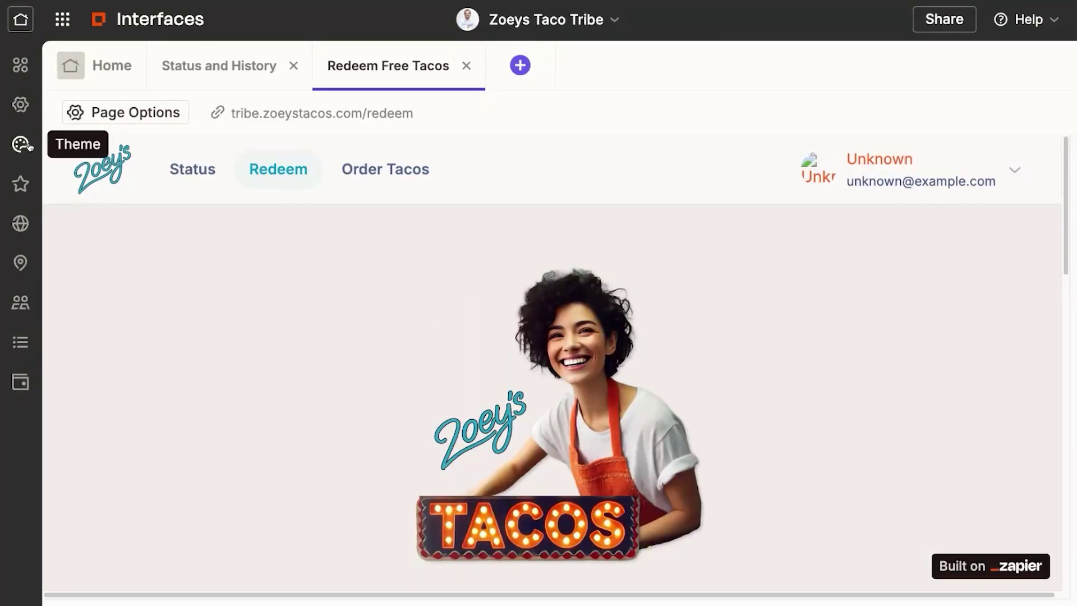
pyautogui.click(24, 145)
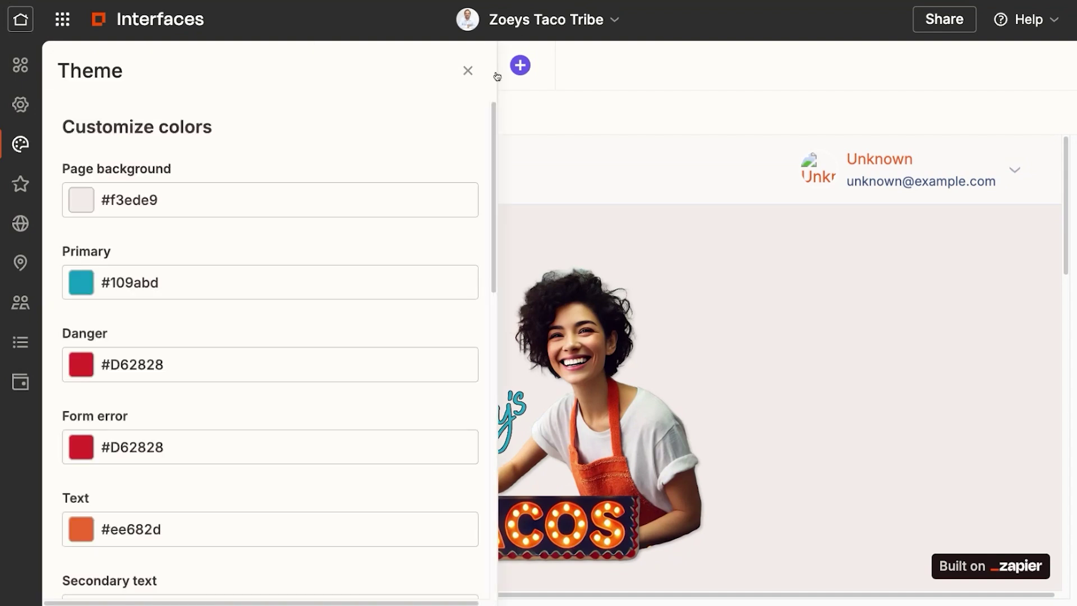
pyautogui.click(468, 72)
pyautogui.scroll(-2, 780, 306)
pyautogui.scroll(2, 780, 304)
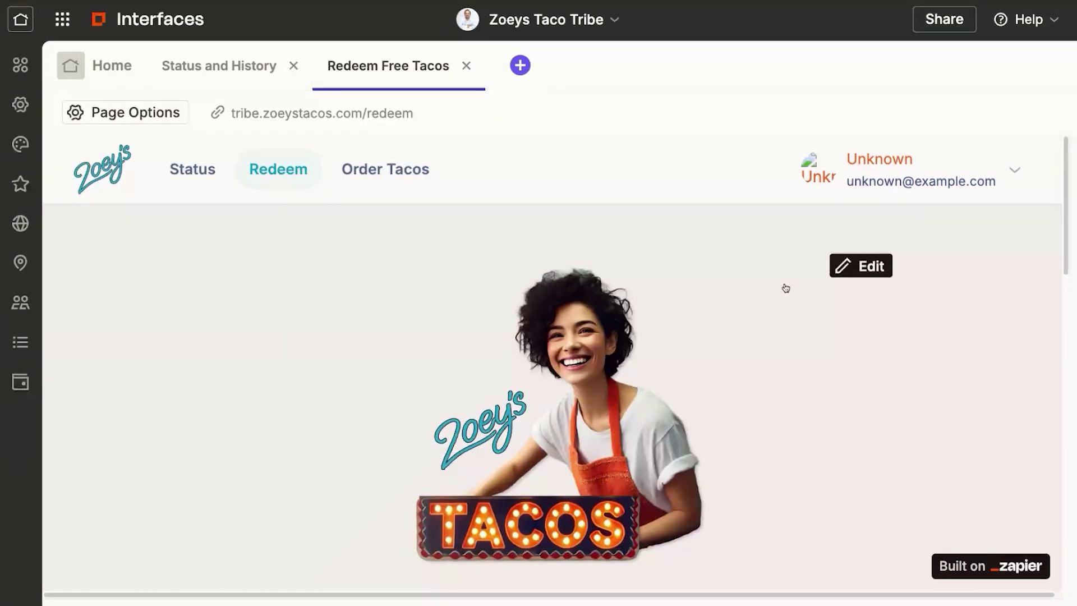